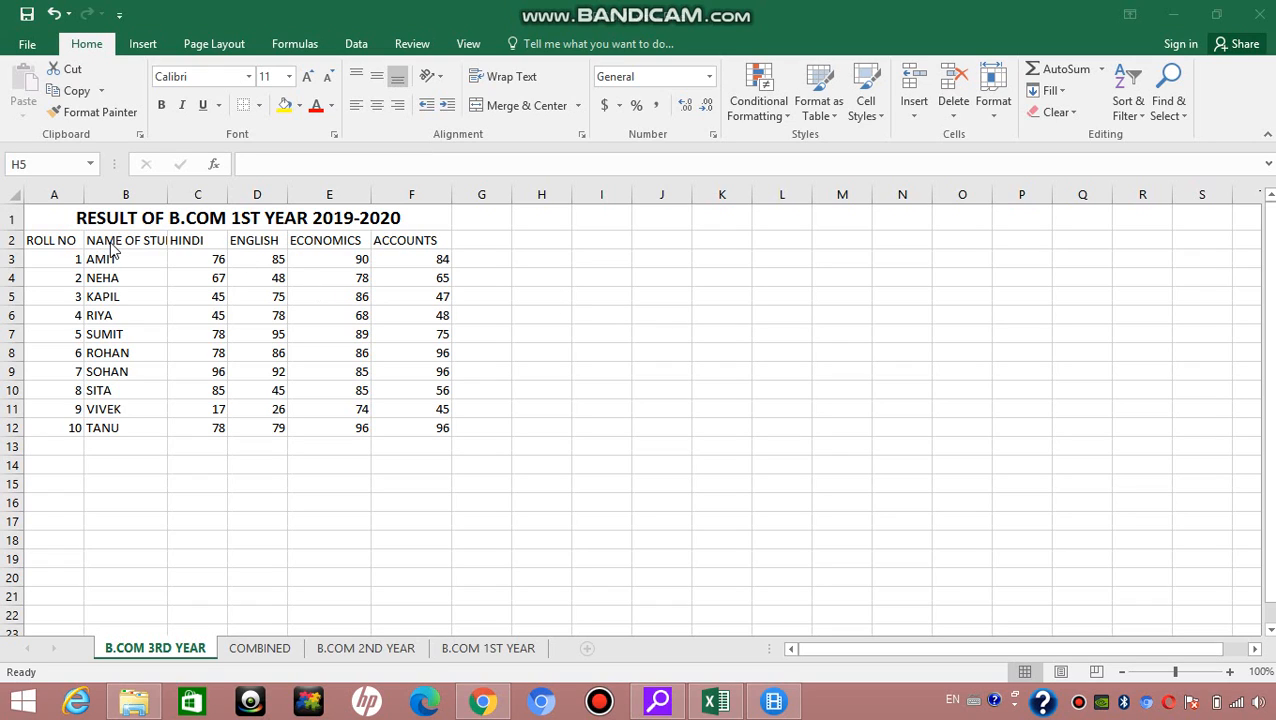
Step: Wrap the text of the NAME OF STUDENT header in cell B2 onto multiple lines
left_click(167, 194)
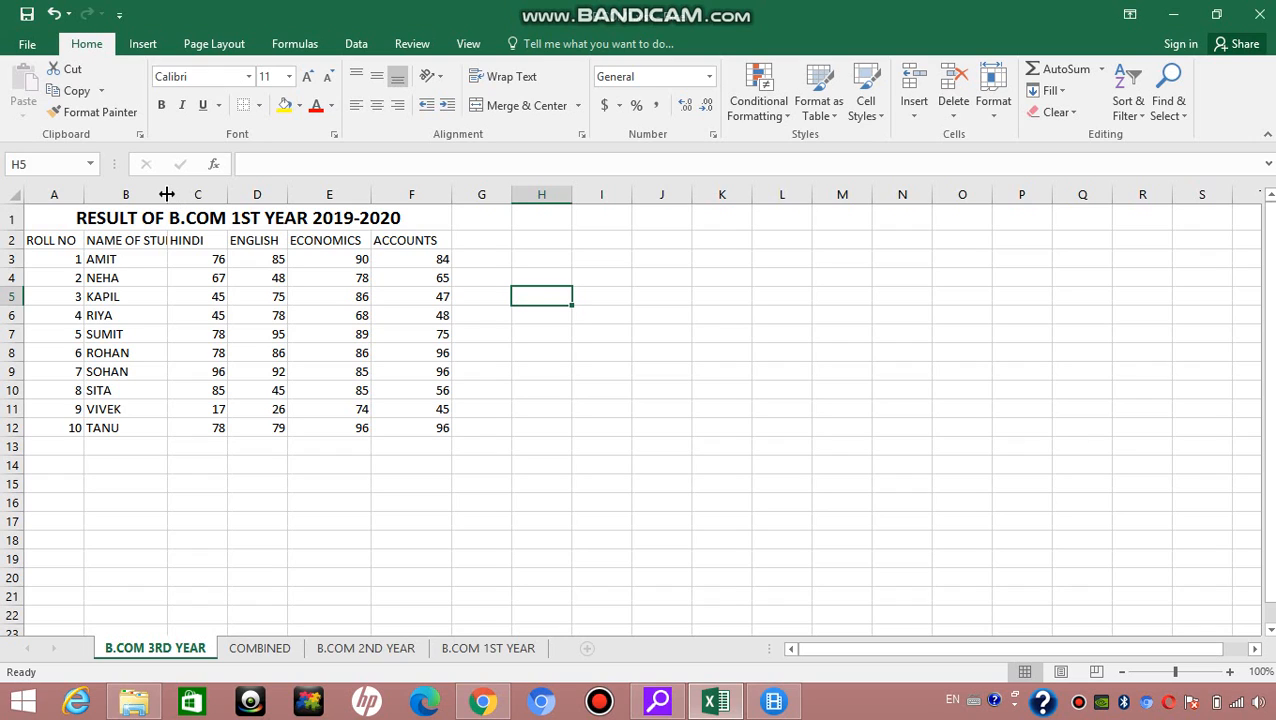
left_click(131, 241)
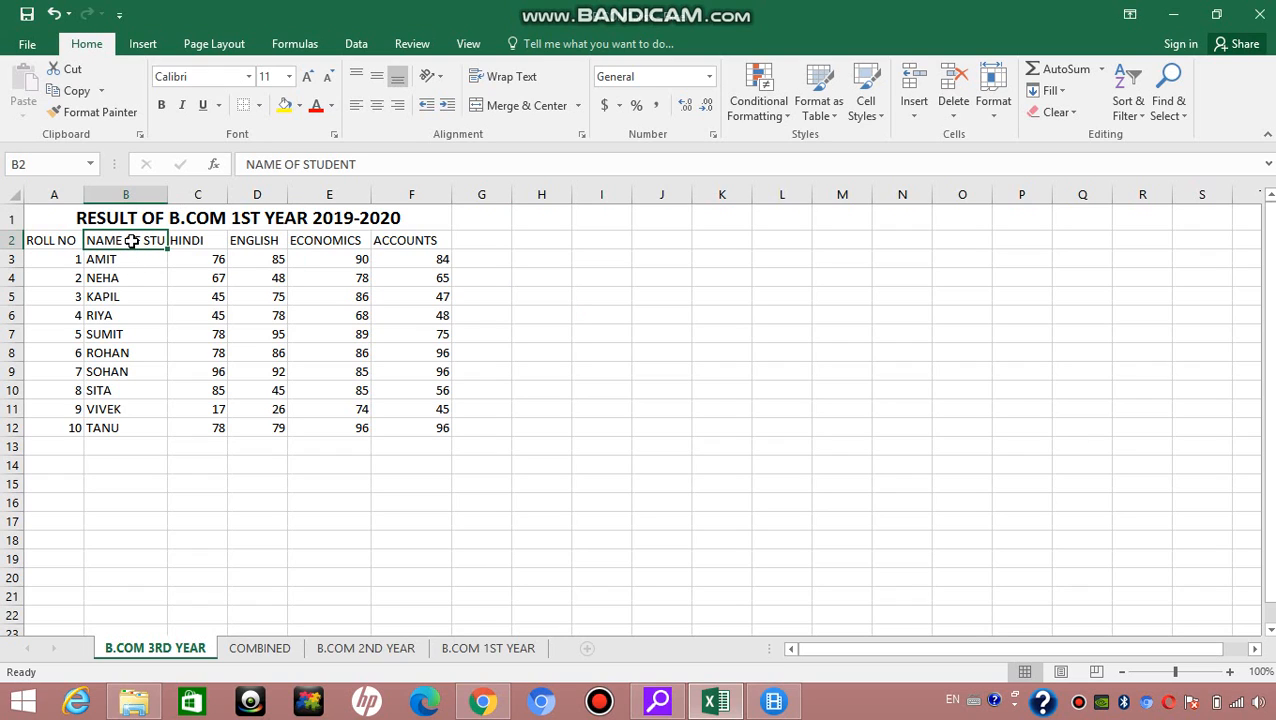
left_click(609, 275)
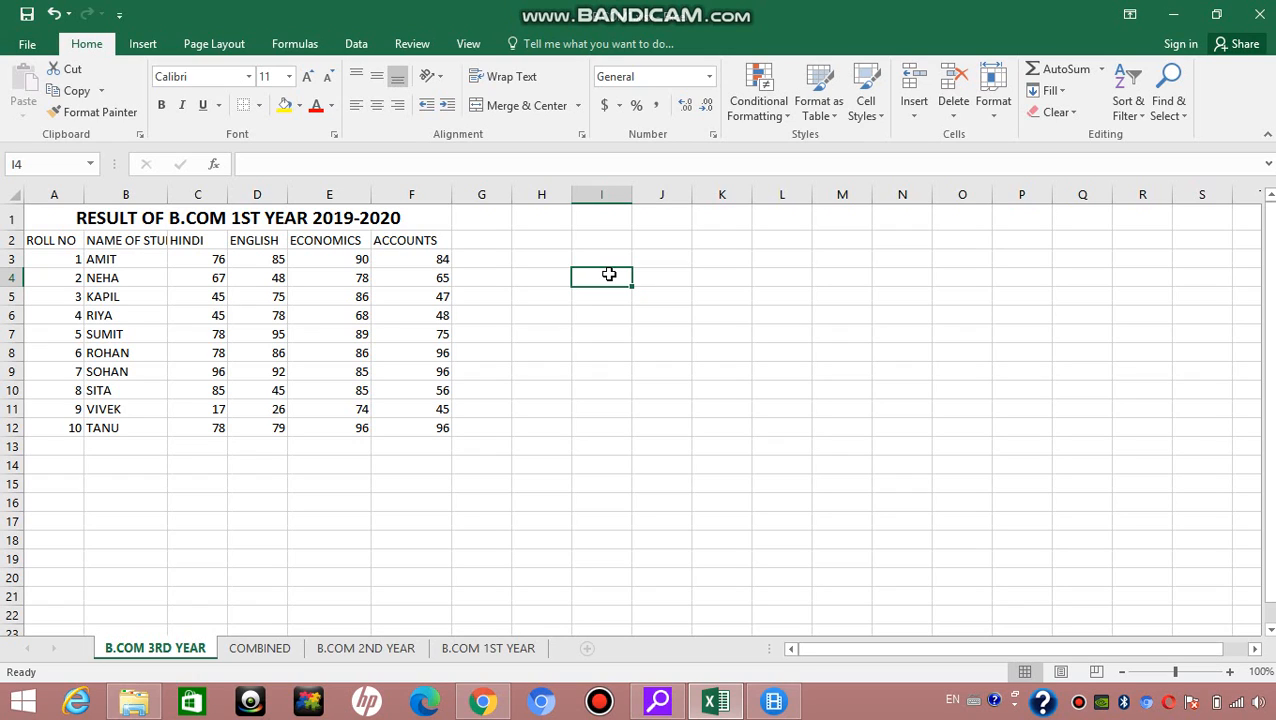
left_click(119, 240)
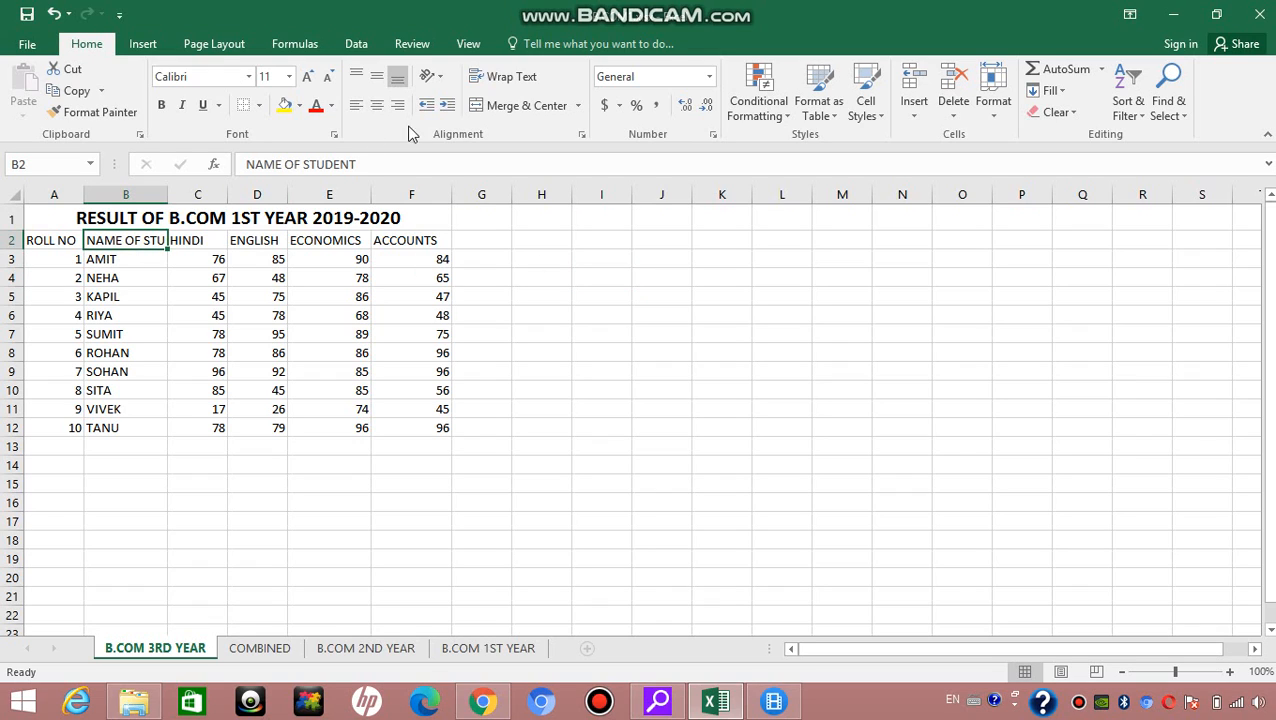
left_click(495, 80)
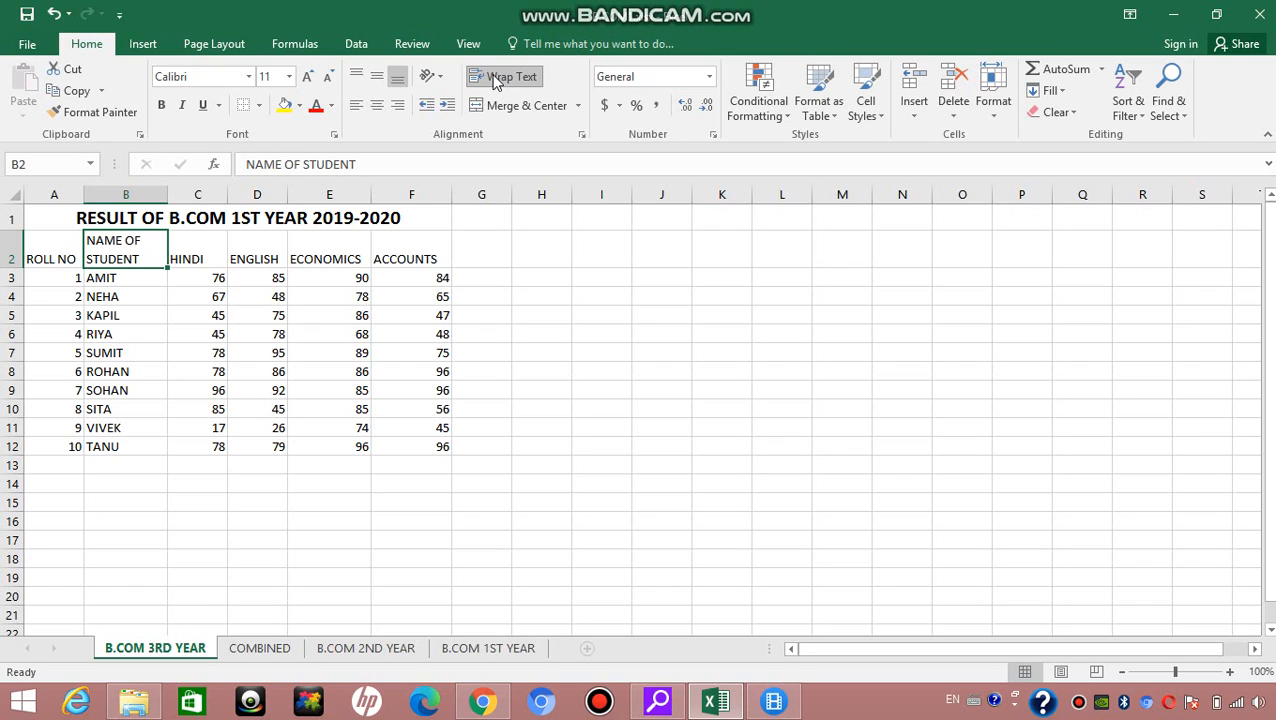
left_click(527, 313)
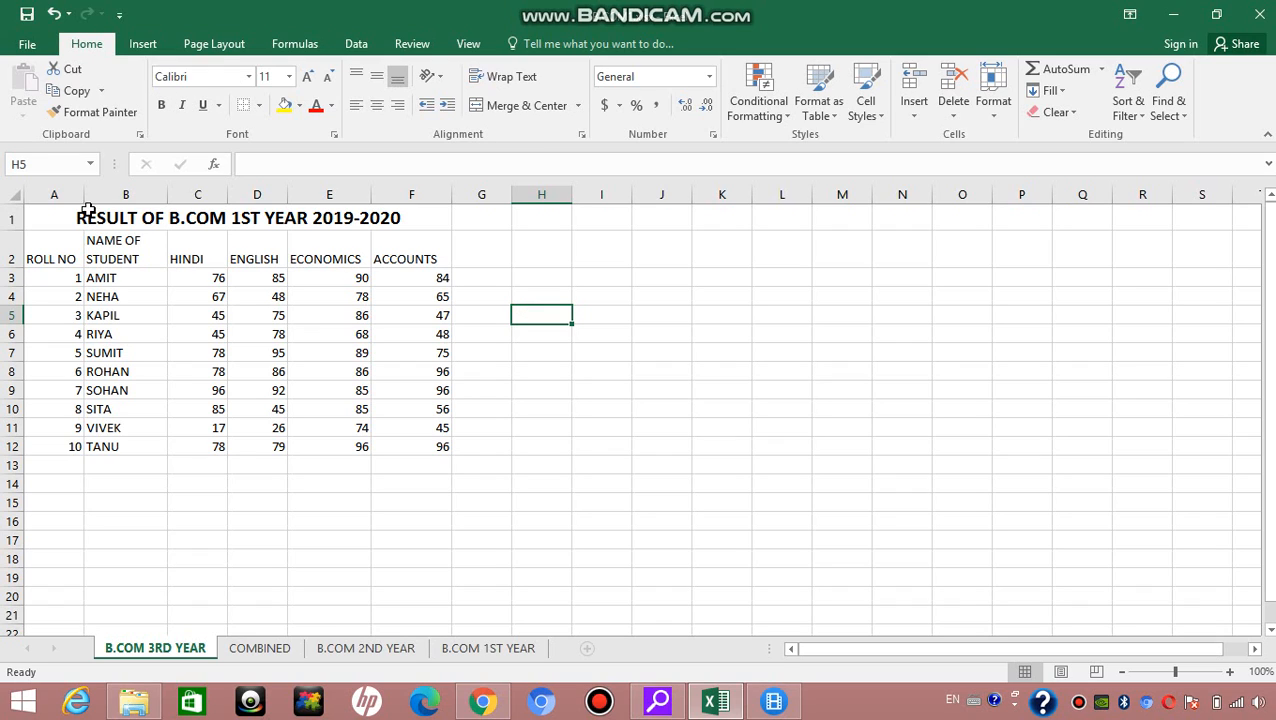
Step: Format the whole header row 2 as bold and underlined, without italics
left_click(55, 260)
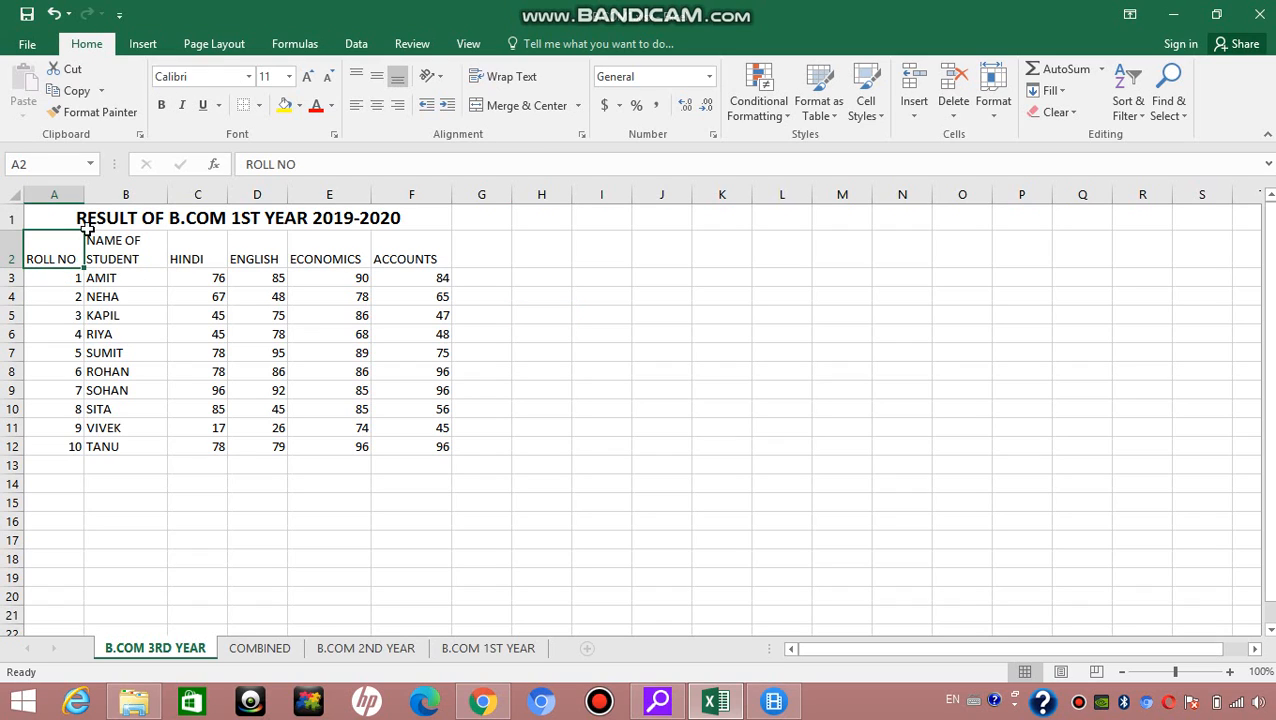
left_click(12, 250)
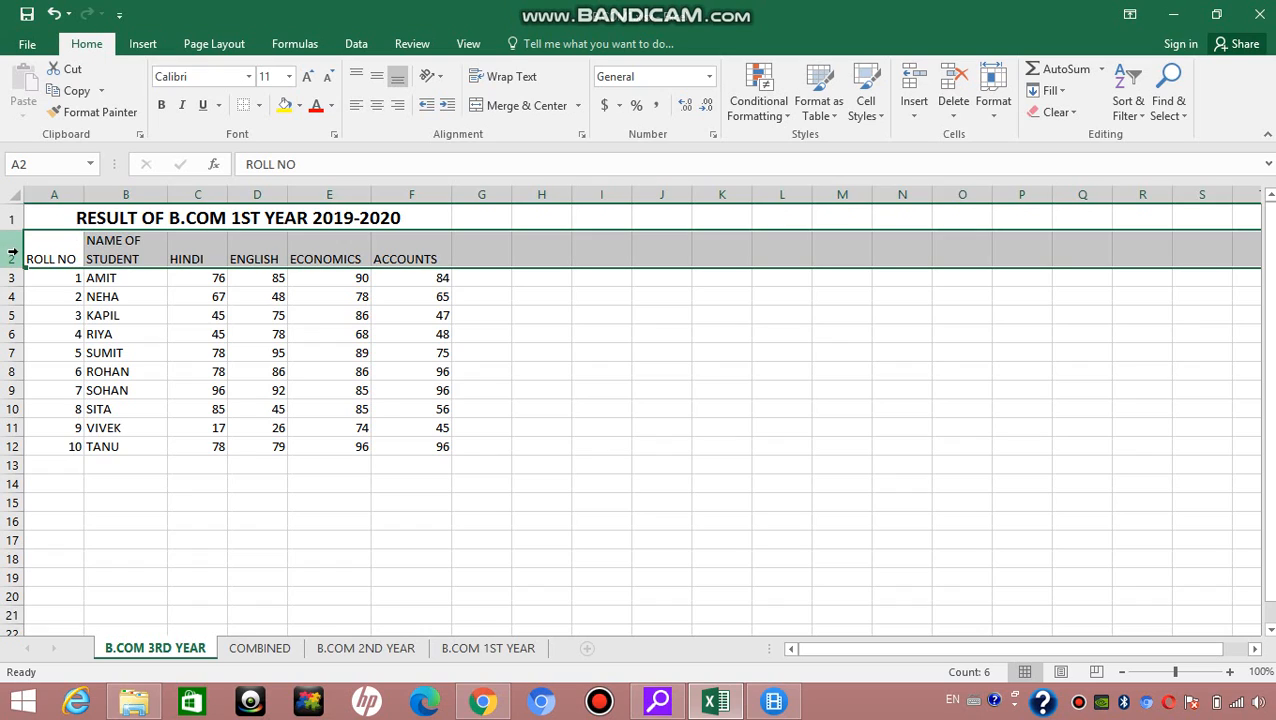
left_click(162, 106)
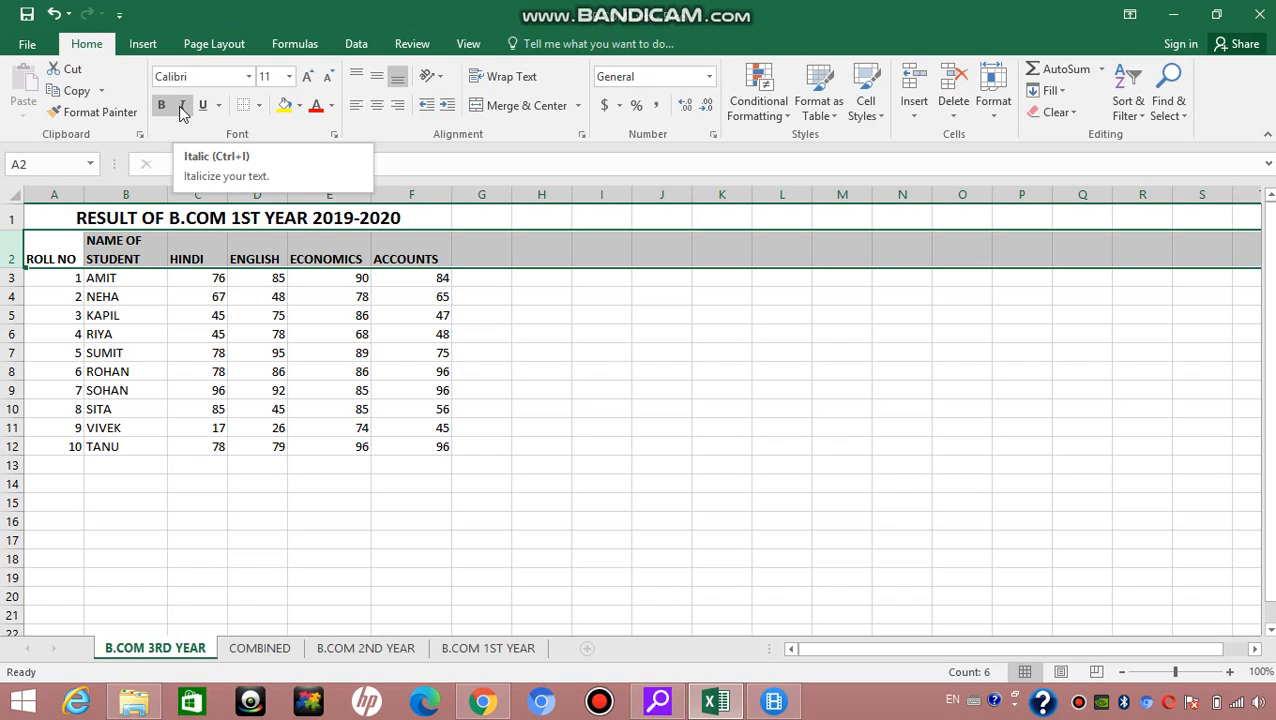
left_click(182, 107)
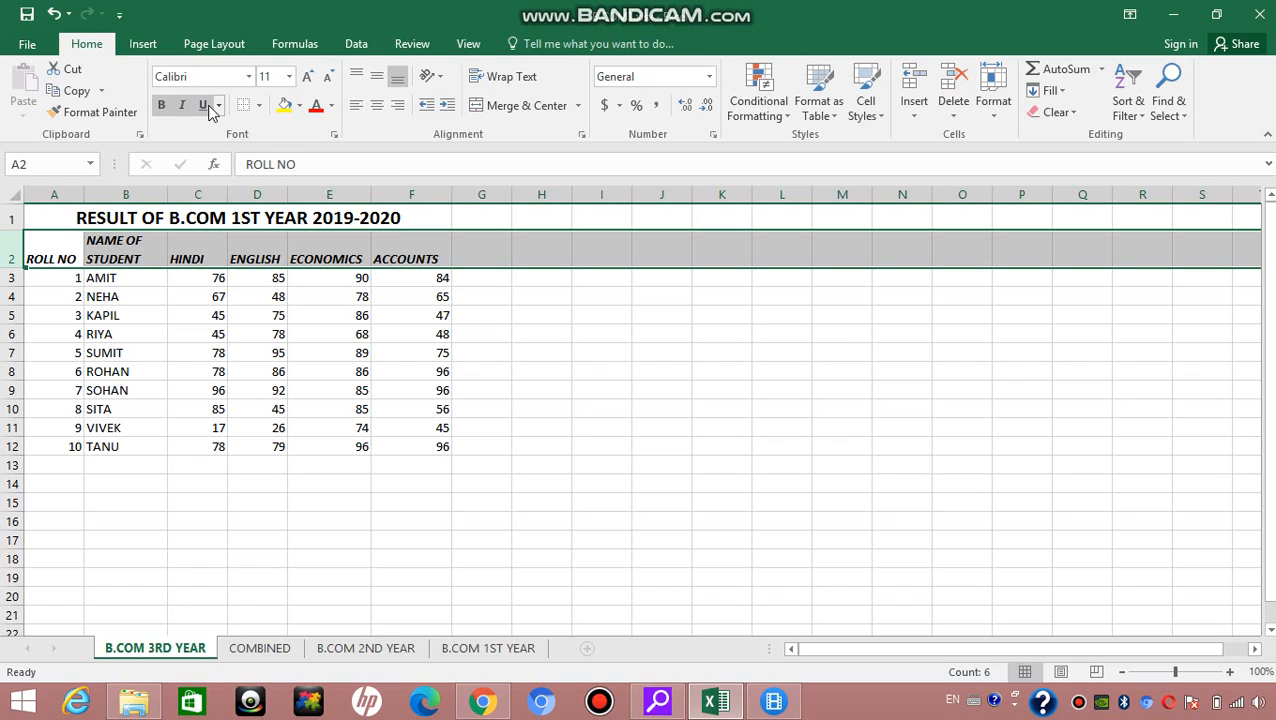
left_click(204, 106)
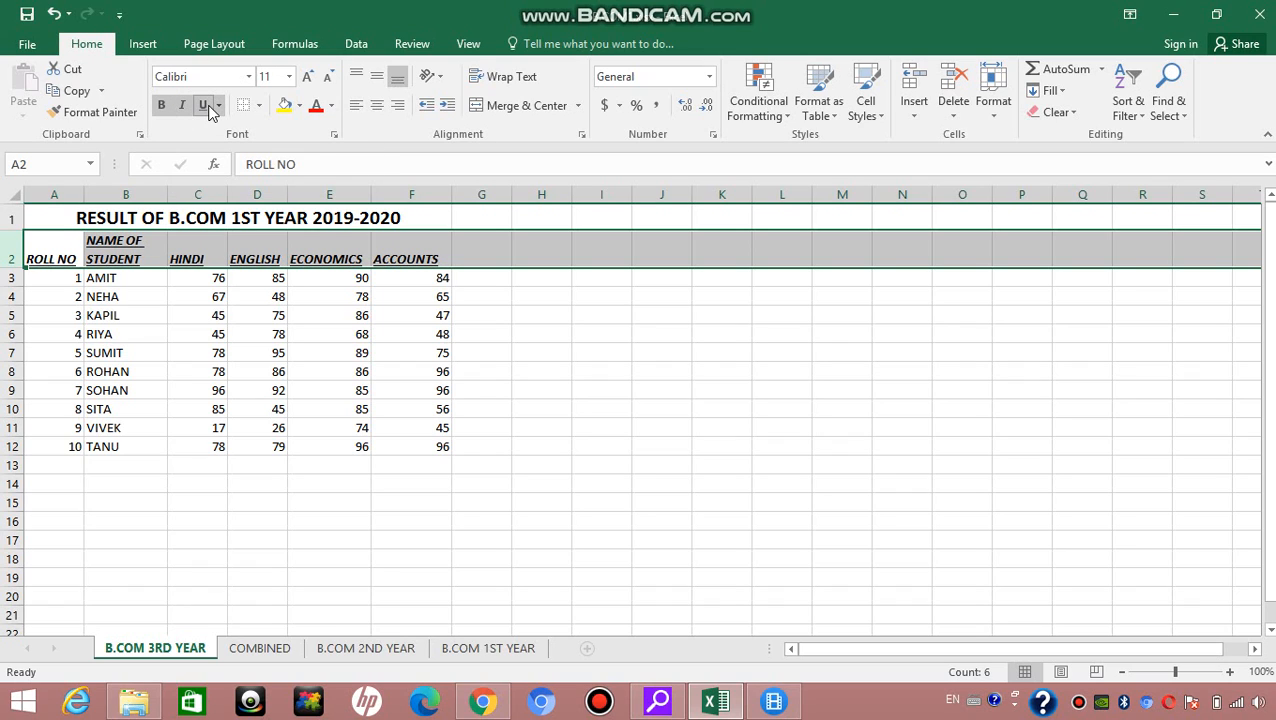
left_click(183, 108)
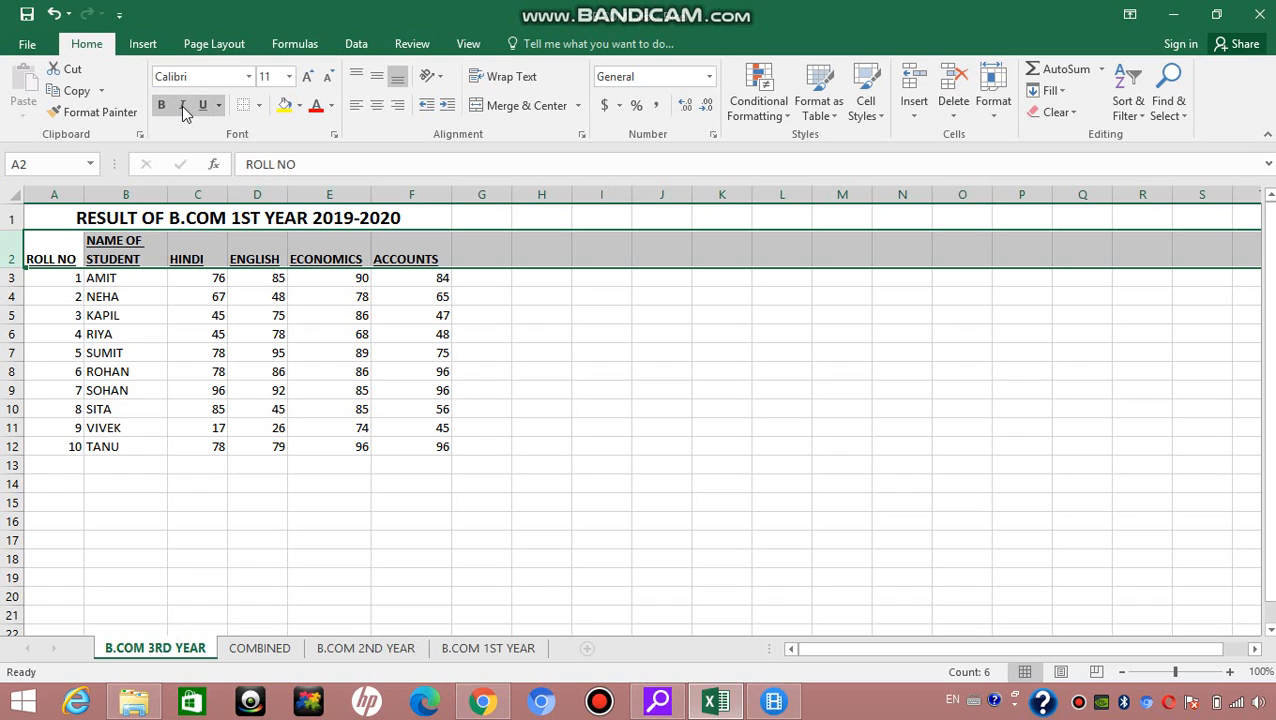
left_click(546, 355)
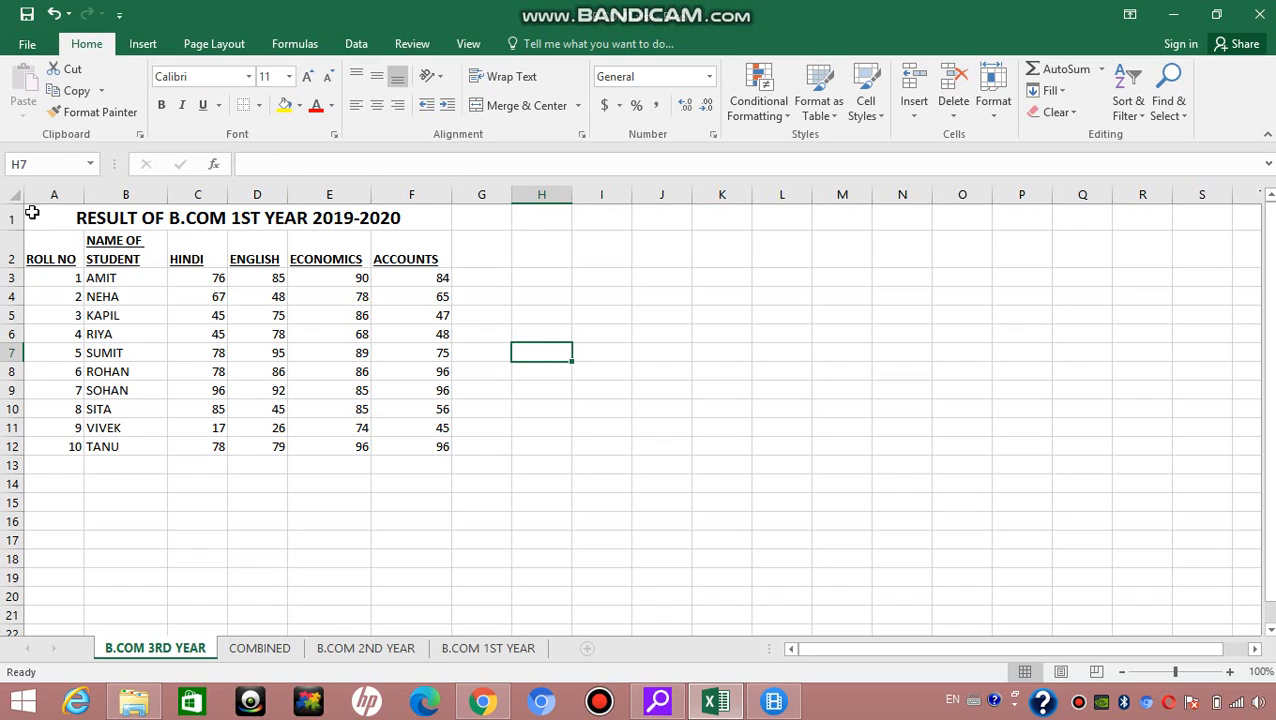
Step: Apply All Borders to the entire result table, A1:F12, including the title row
left_click_drag(32, 213, 340, 444)
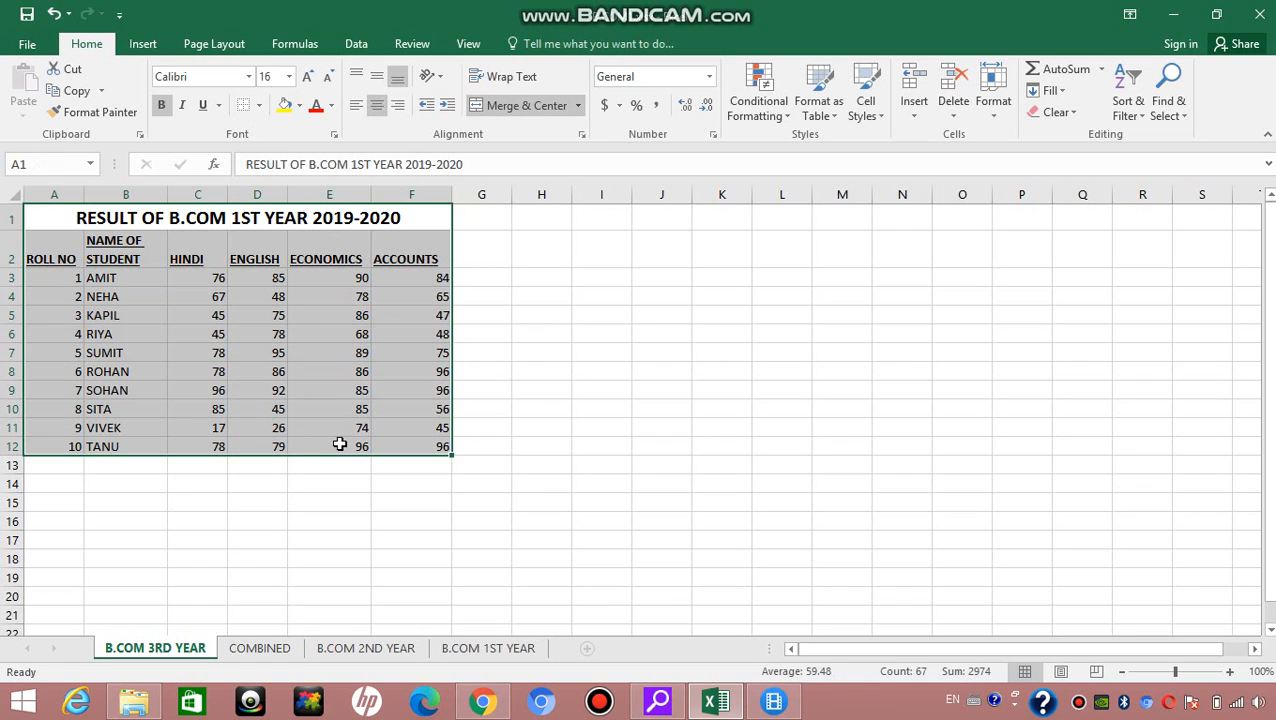
left_click(259, 106)
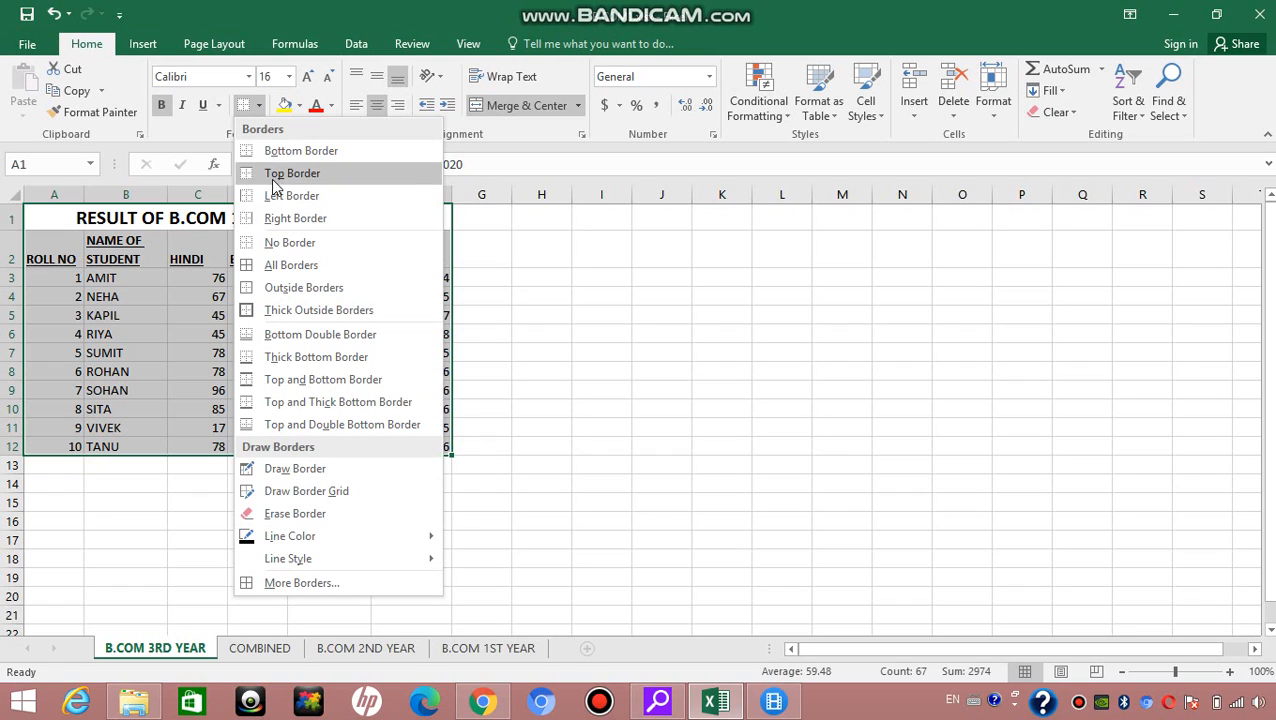
left_click(281, 268)
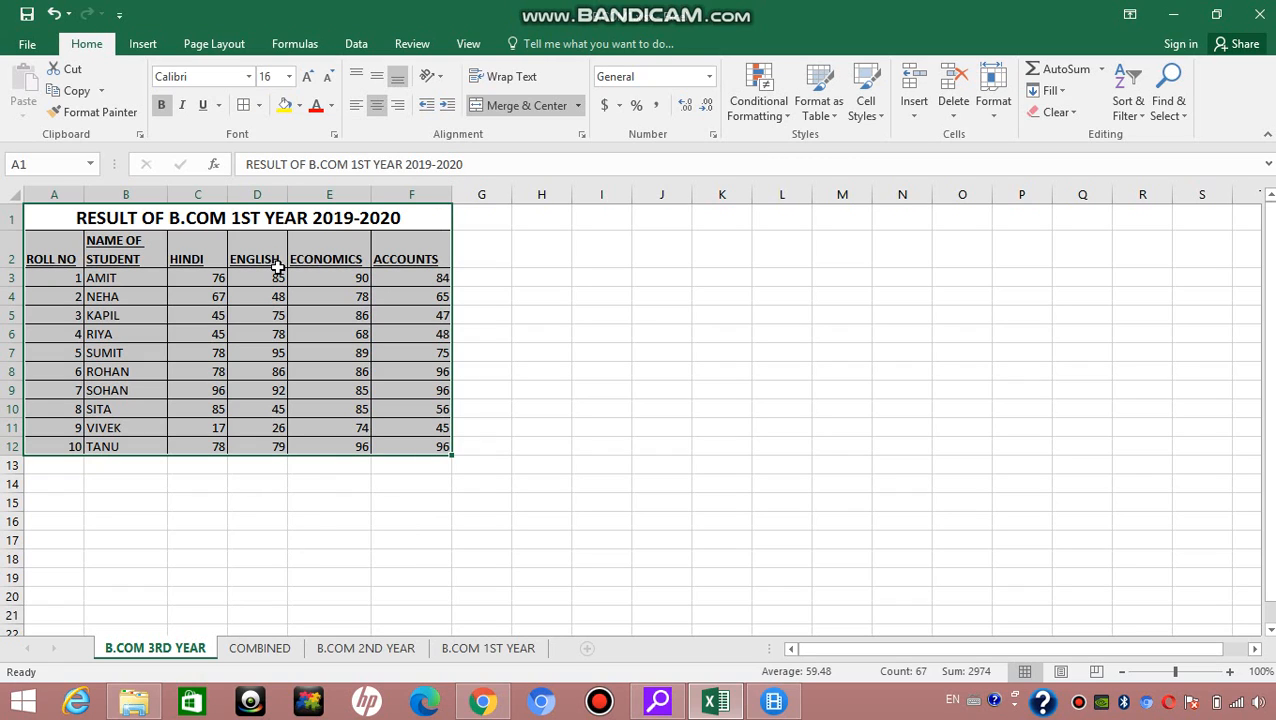
left_click(536, 293)
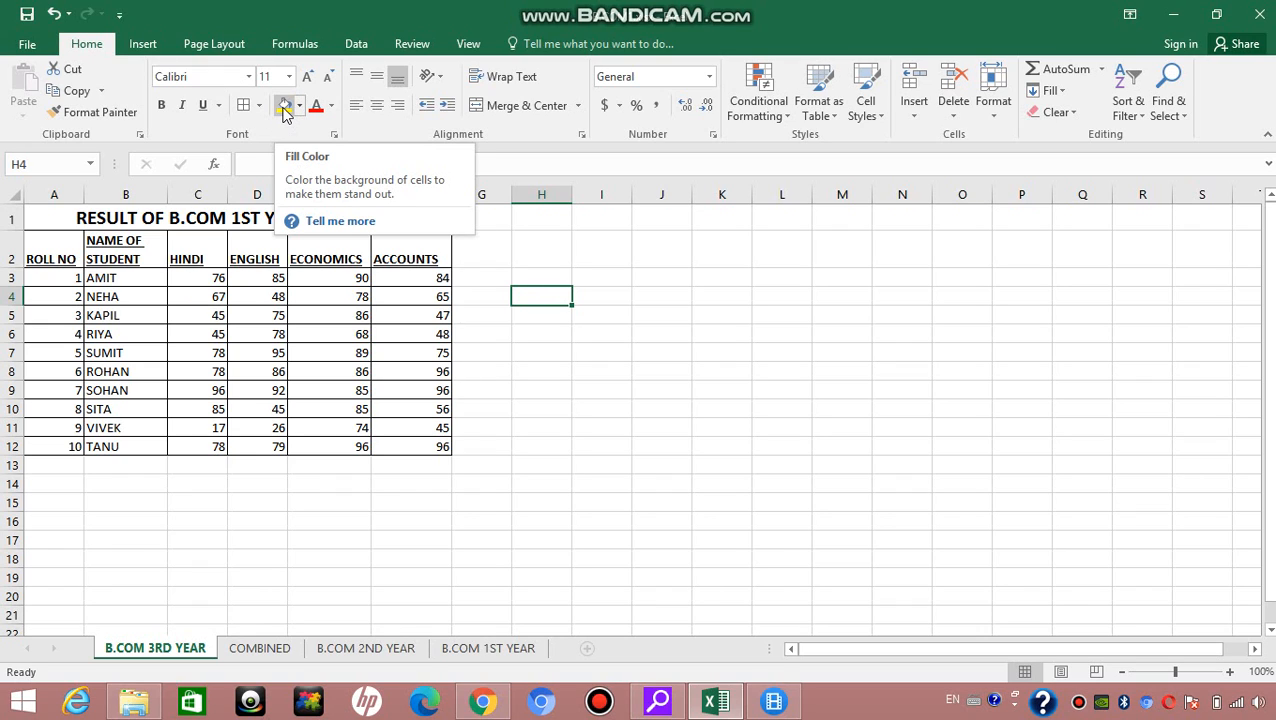
Step: Fill the HINDI header cell with yellow and the ENGLISH header cell with blue
left_click(200, 248)
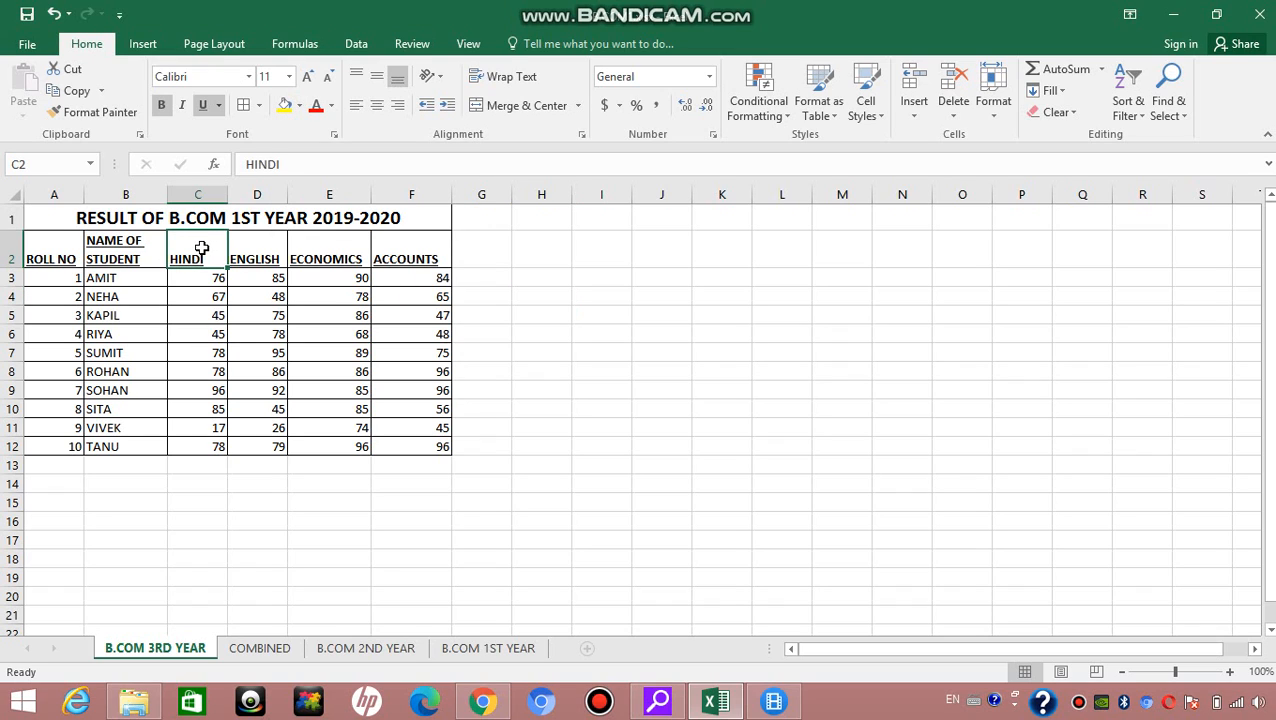
left_click(284, 106)
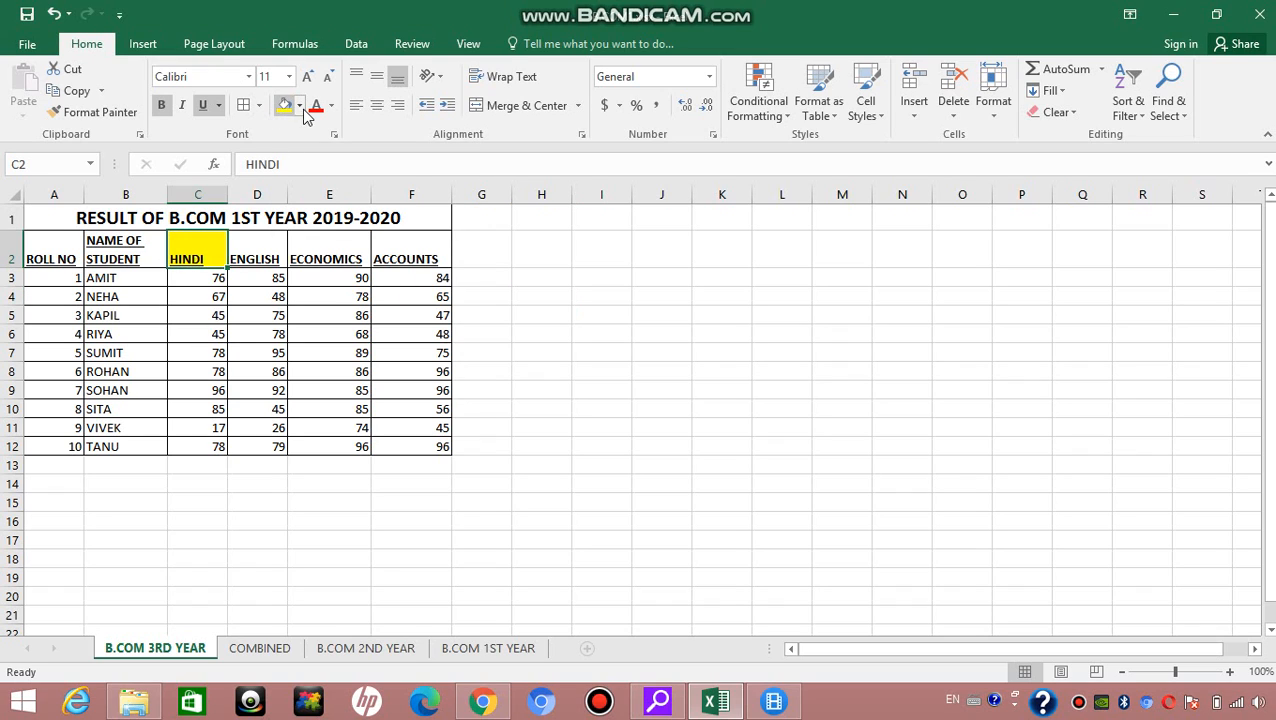
left_click(251, 252)
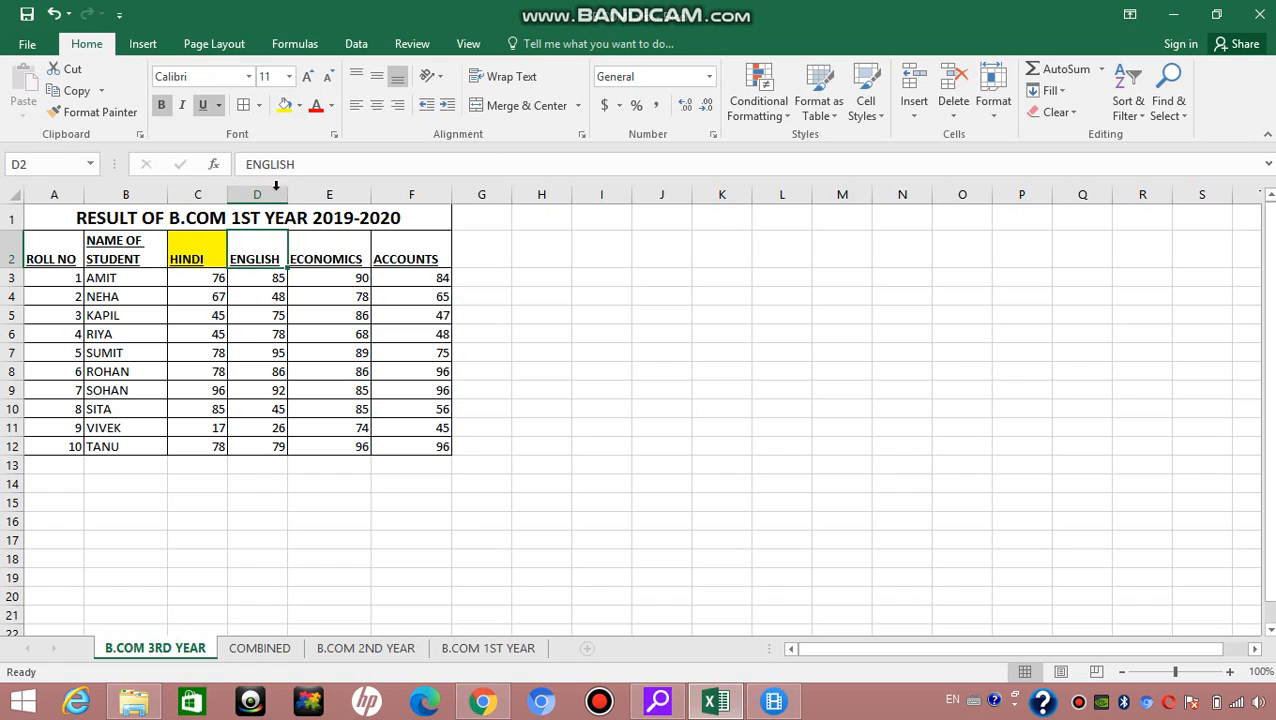
left_click(299, 106)
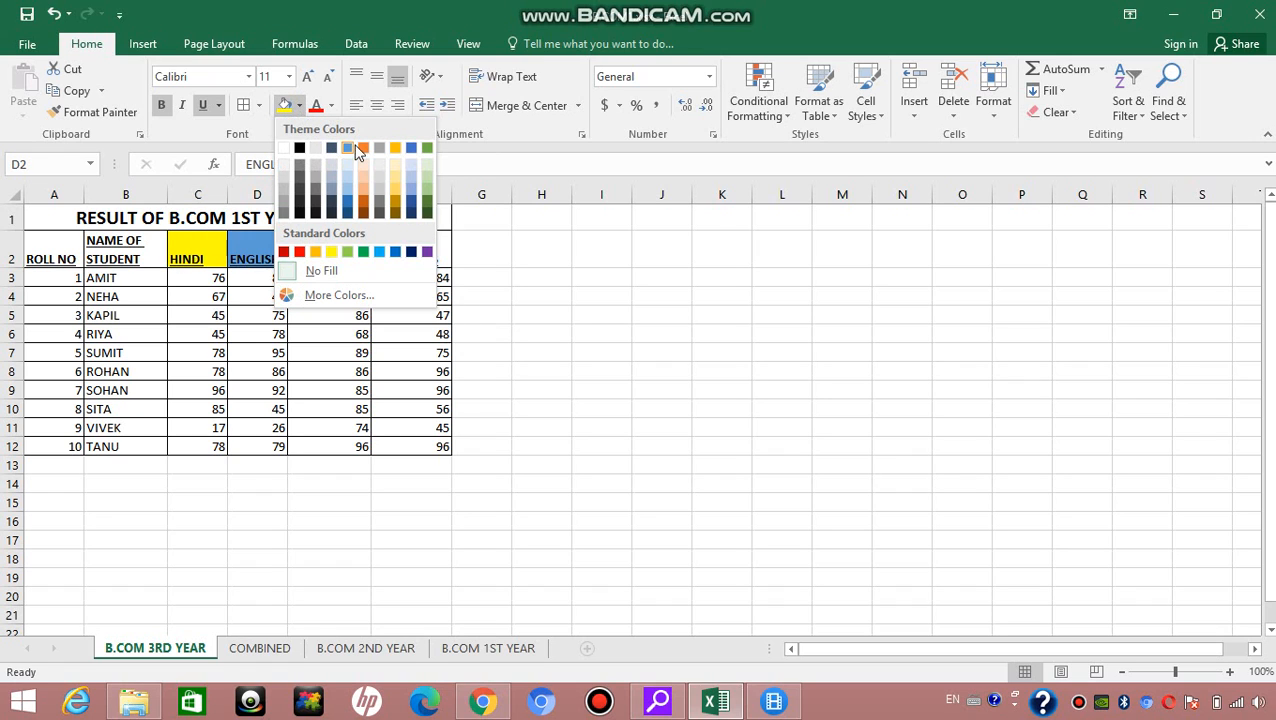
left_click(348, 148)
Step: Fill the ECONOMICS header cell with light green and the ACCOUNTS header cell with light orange
left_click(340, 247)
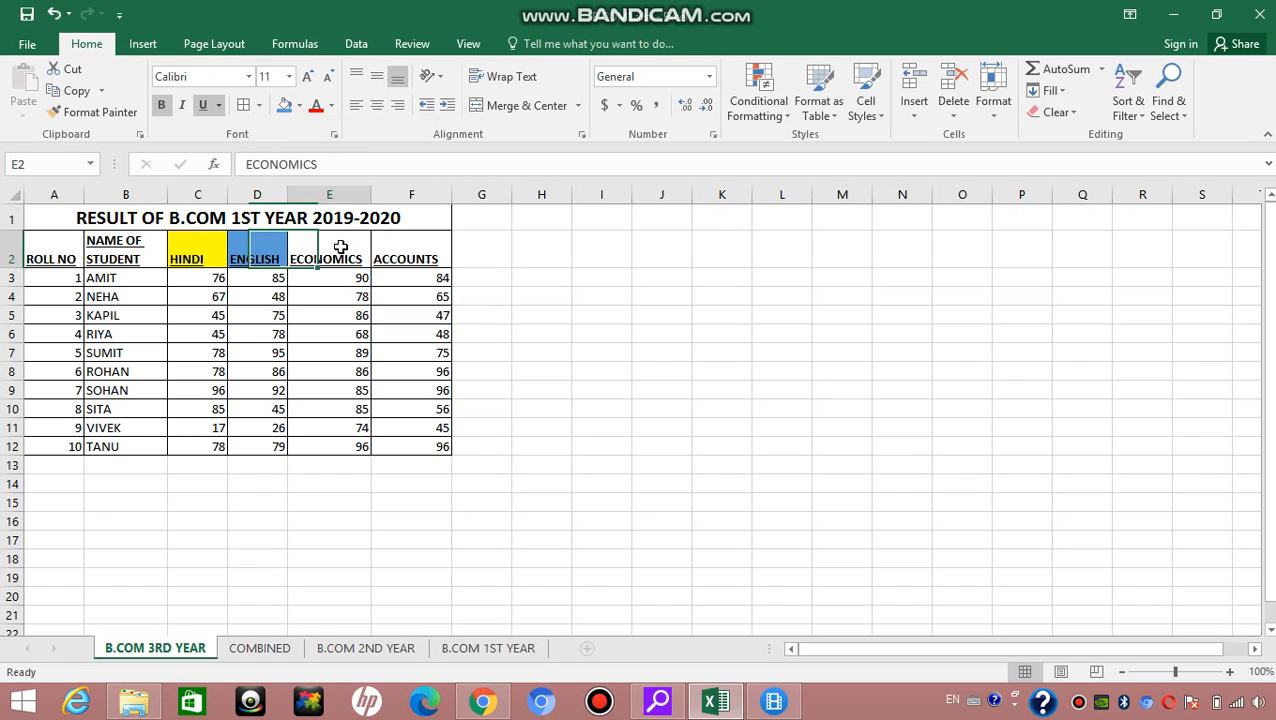
left_click(298, 106)
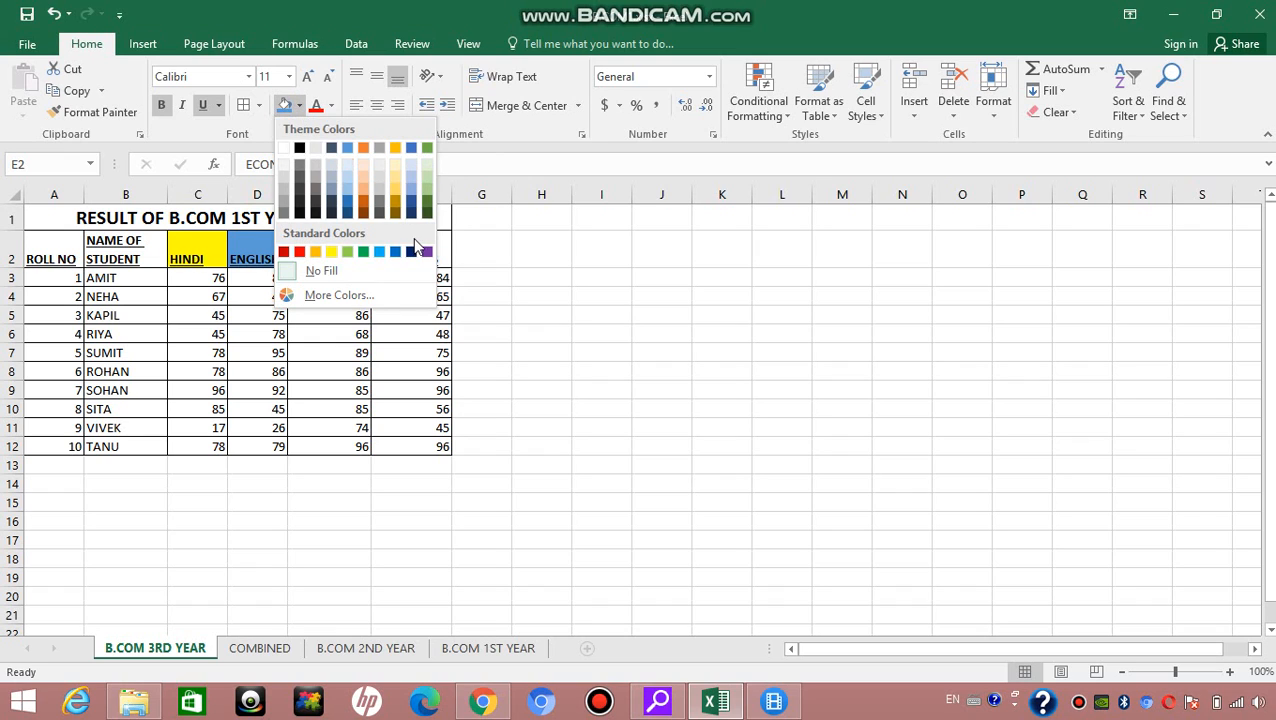
left_click(428, 182)
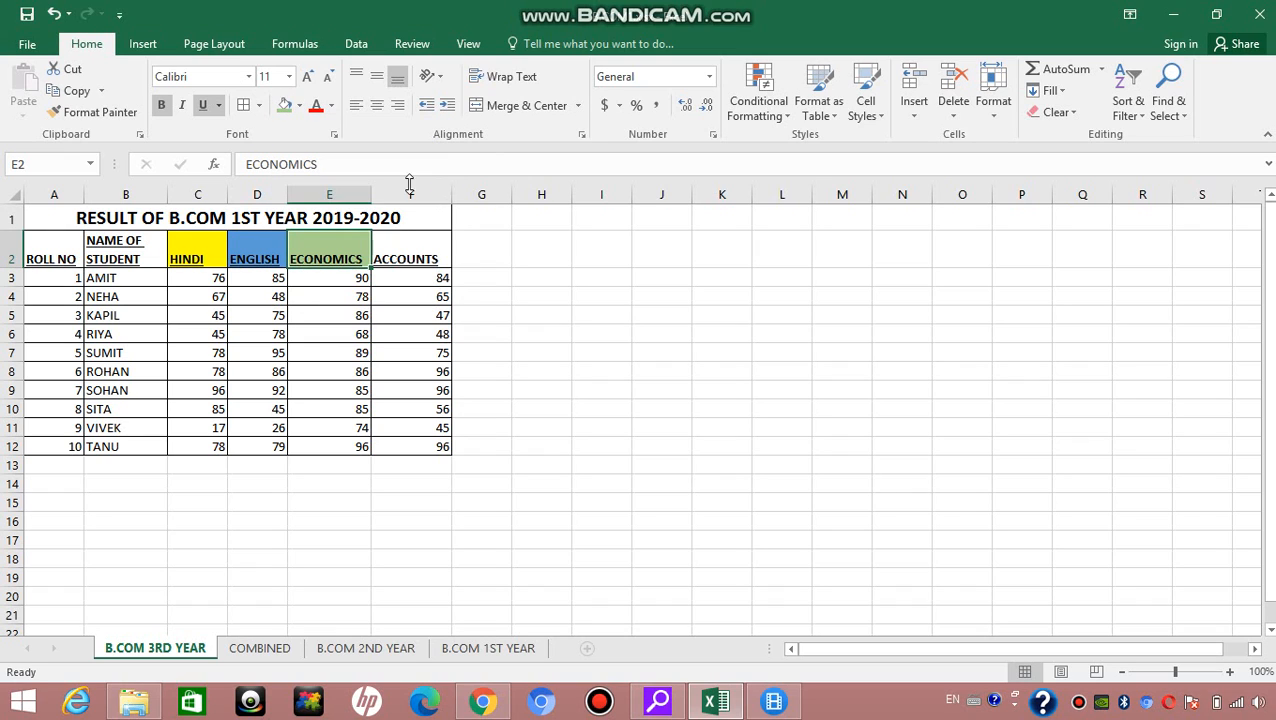
left_click(405, 240)
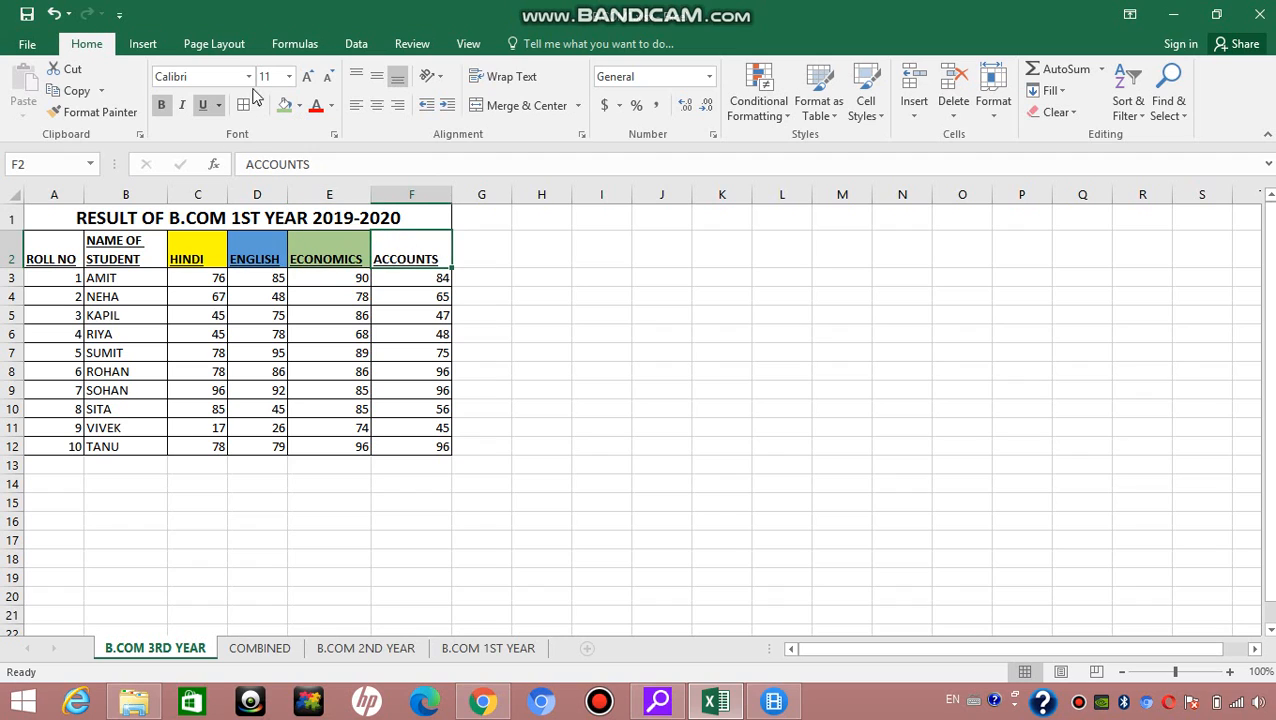
left_click(300, 107)
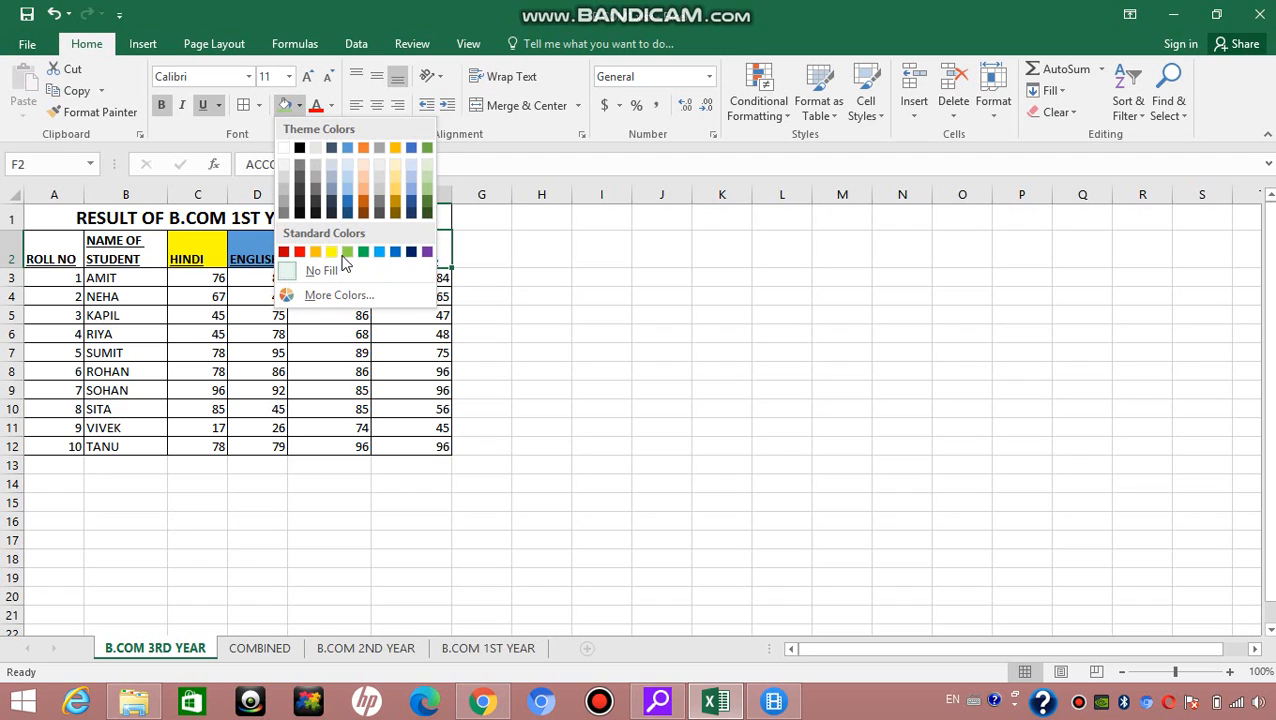
left_click(363, 179)
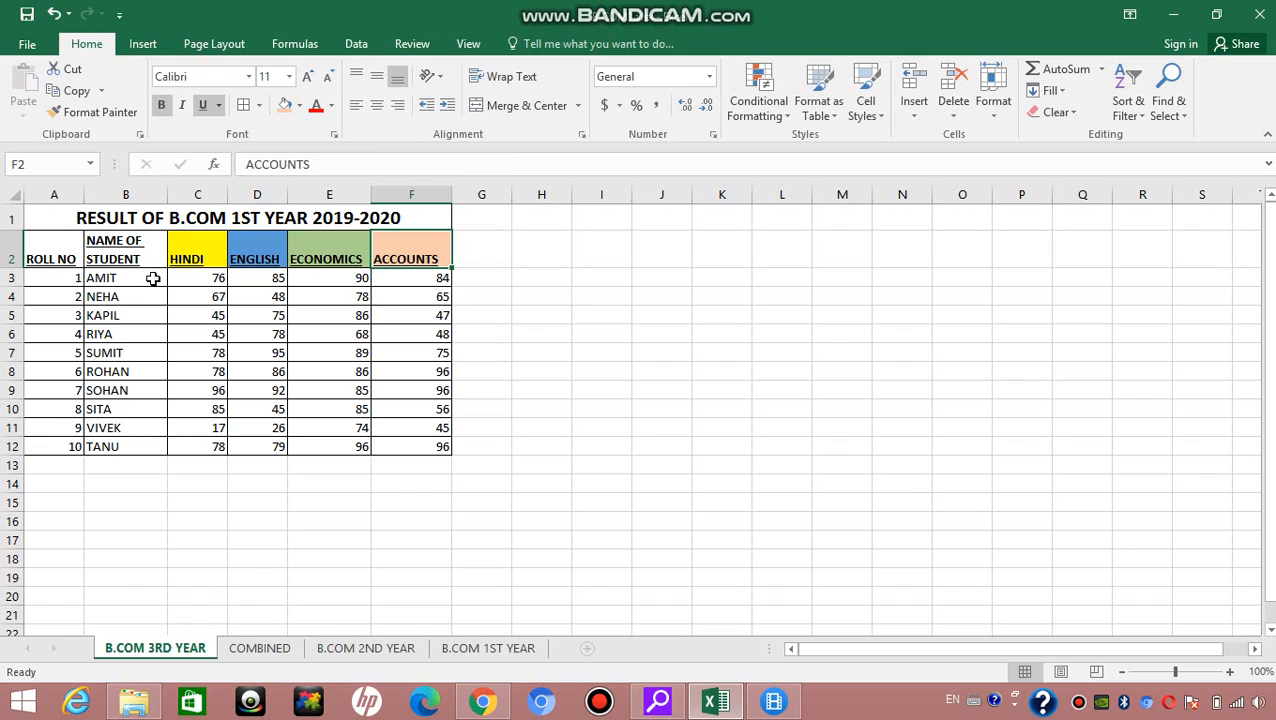
Step: Set the font color of the student name in B3 to dark blue and the one in B4 to dark green
left_click(118, 278)
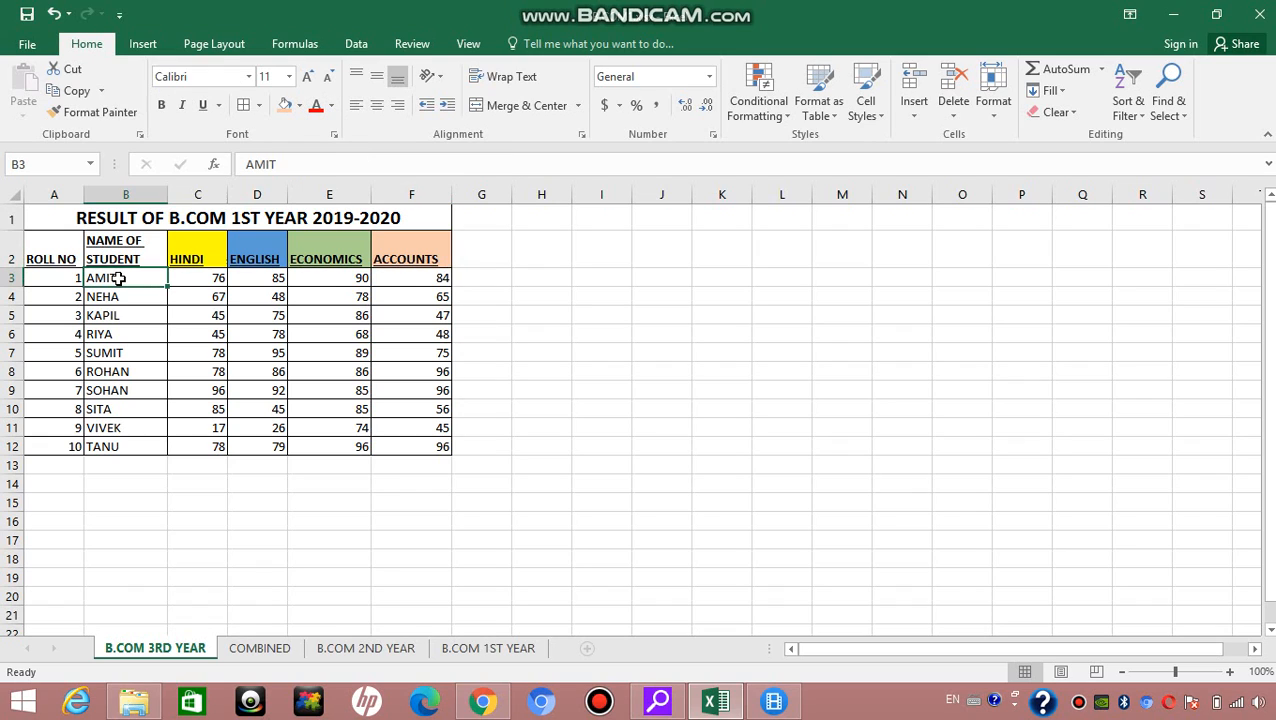
left_click(333, 107)
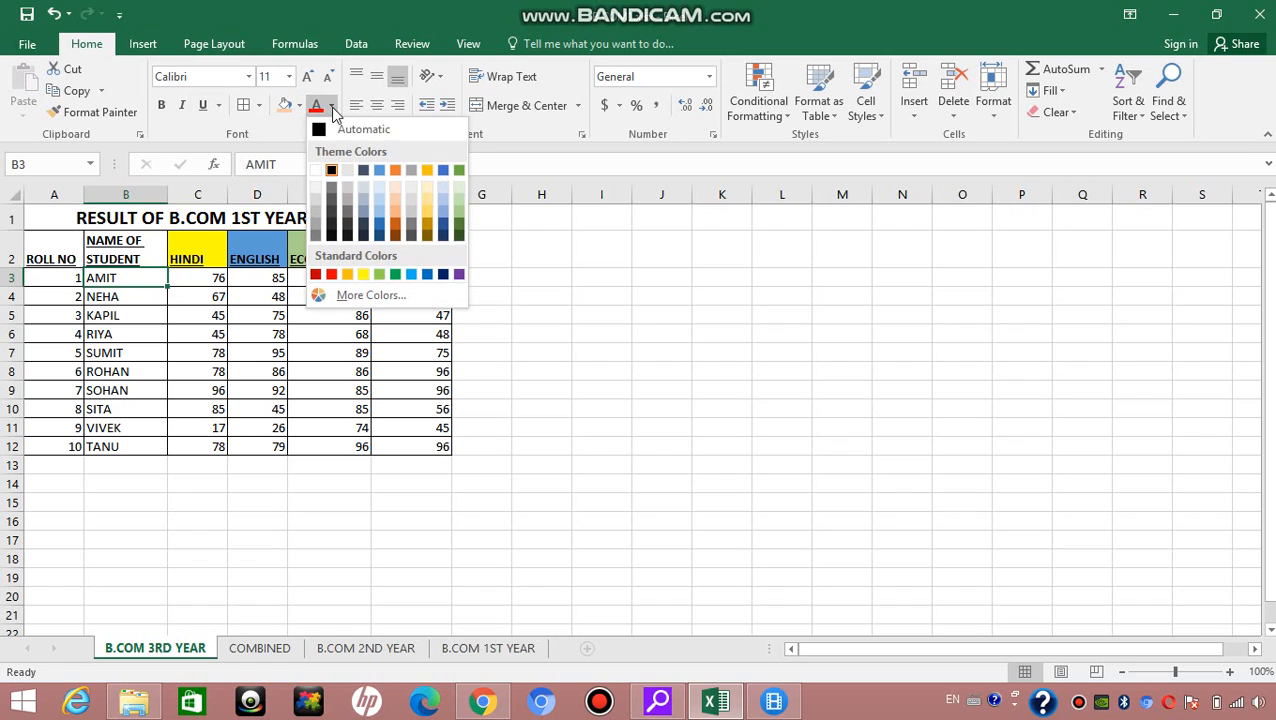
left_click(380, 235)
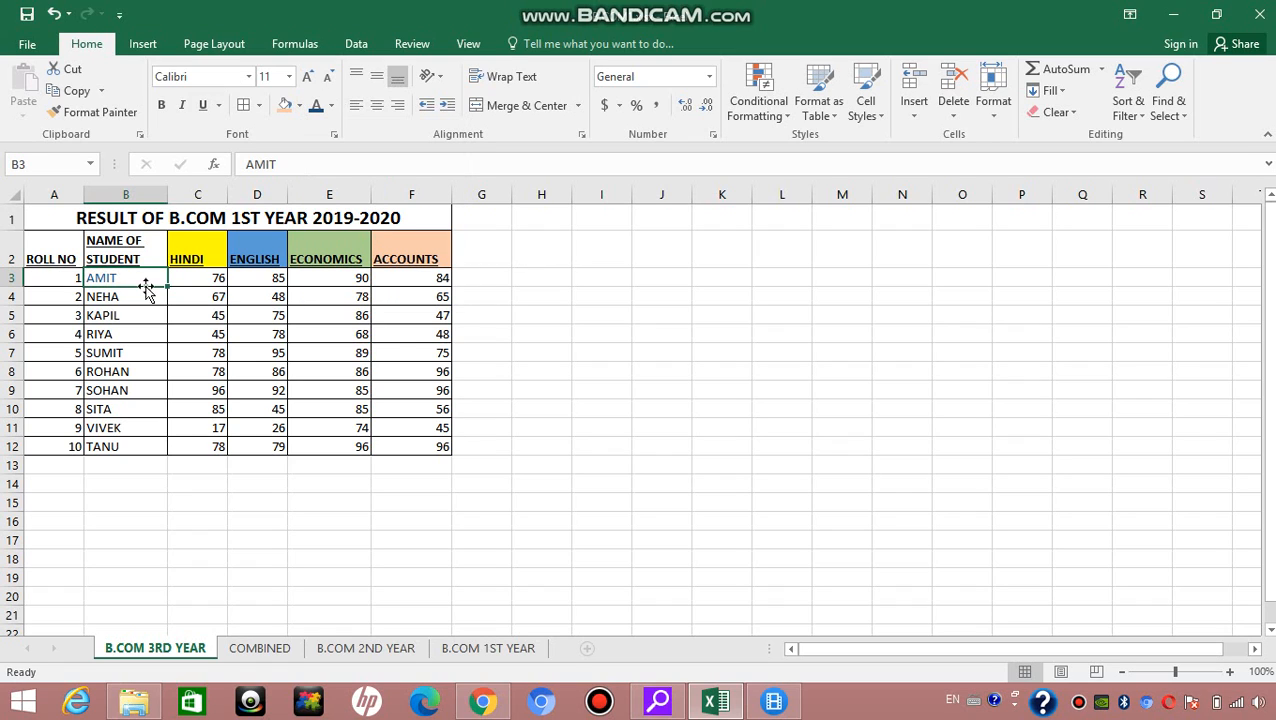
left_click(113, 294)
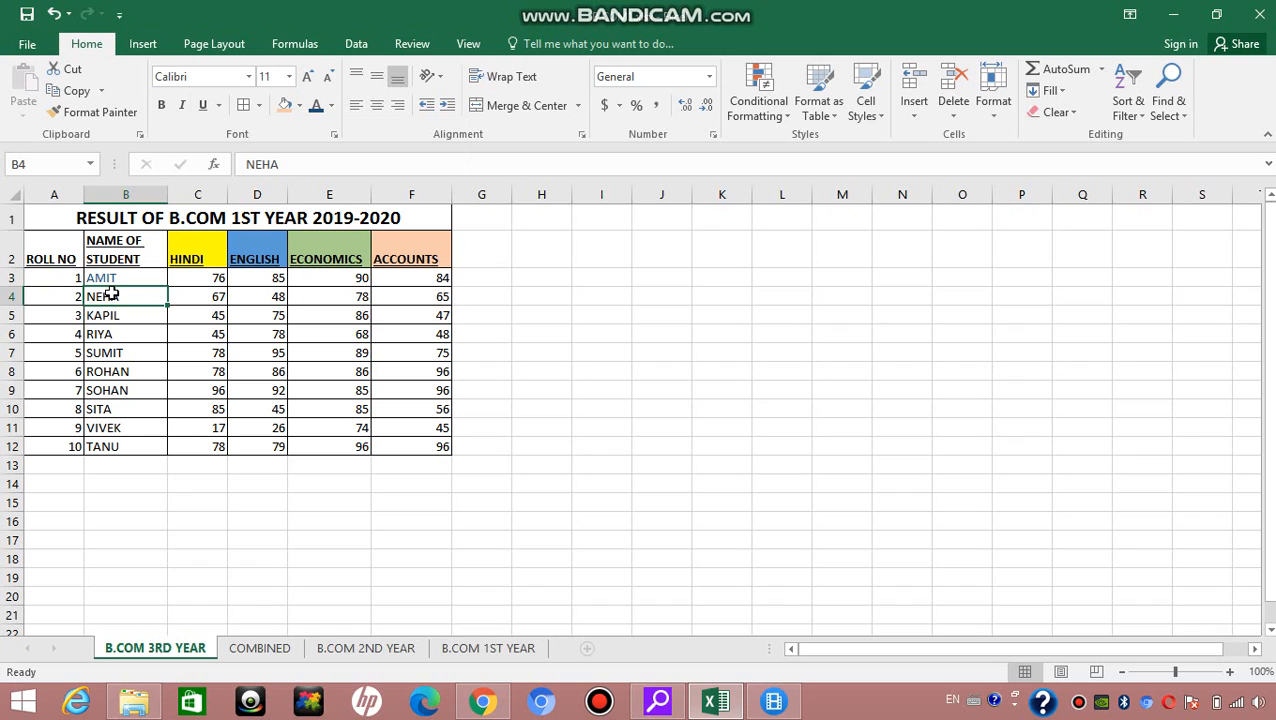
left_click(331, 107)
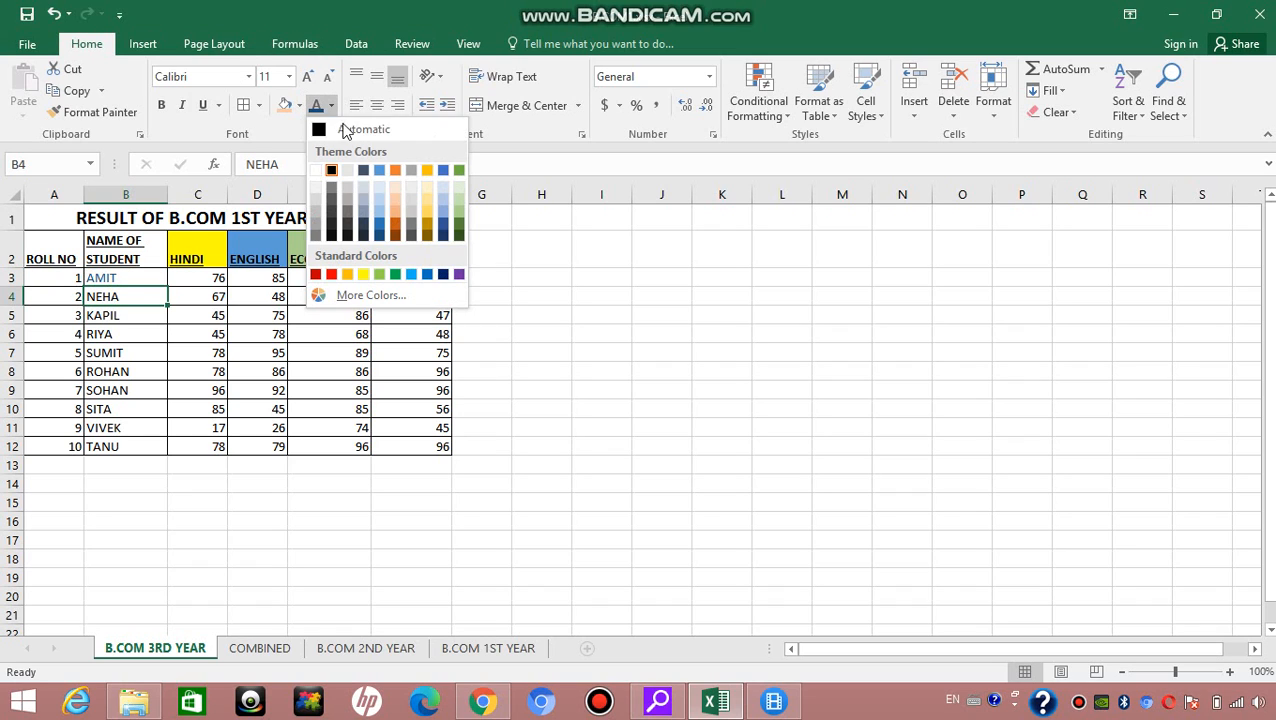
left_click(459, 237)
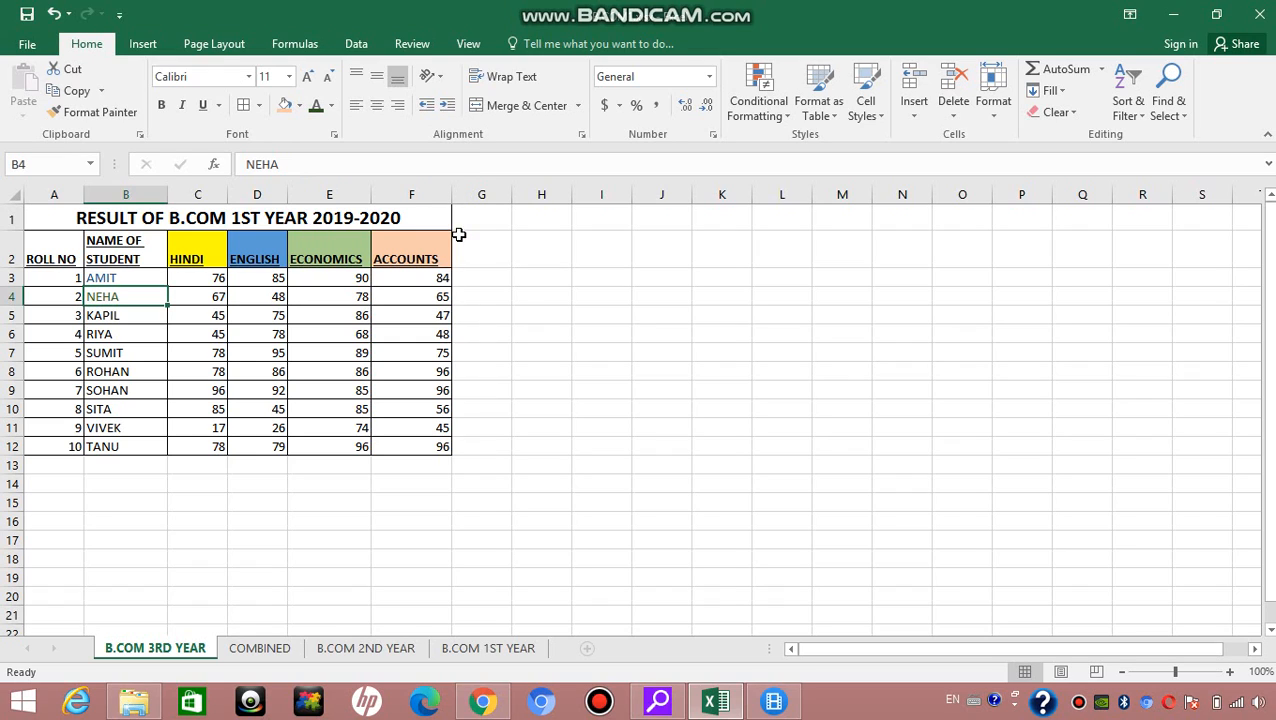
left_click(524, 312)
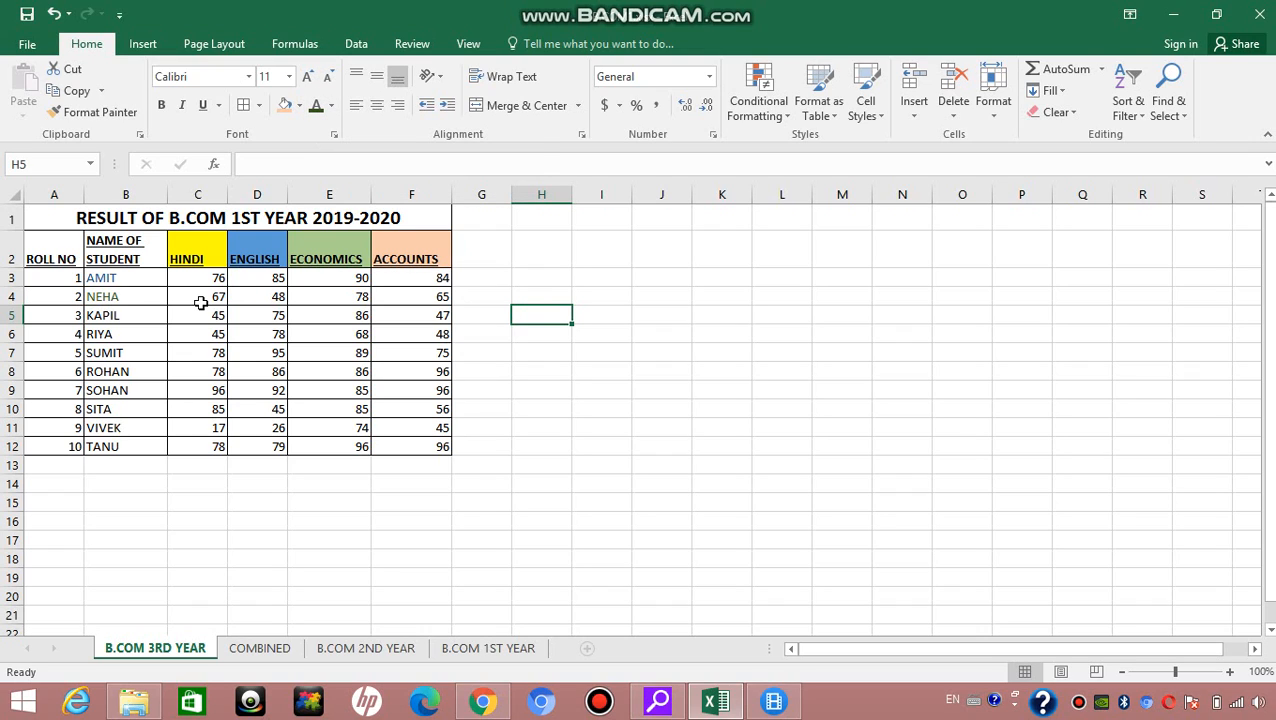
Step: Try Top Align and Middle Align on the ROLL NO header cell, then set it back to Bottom Align
left_click(55, 244)
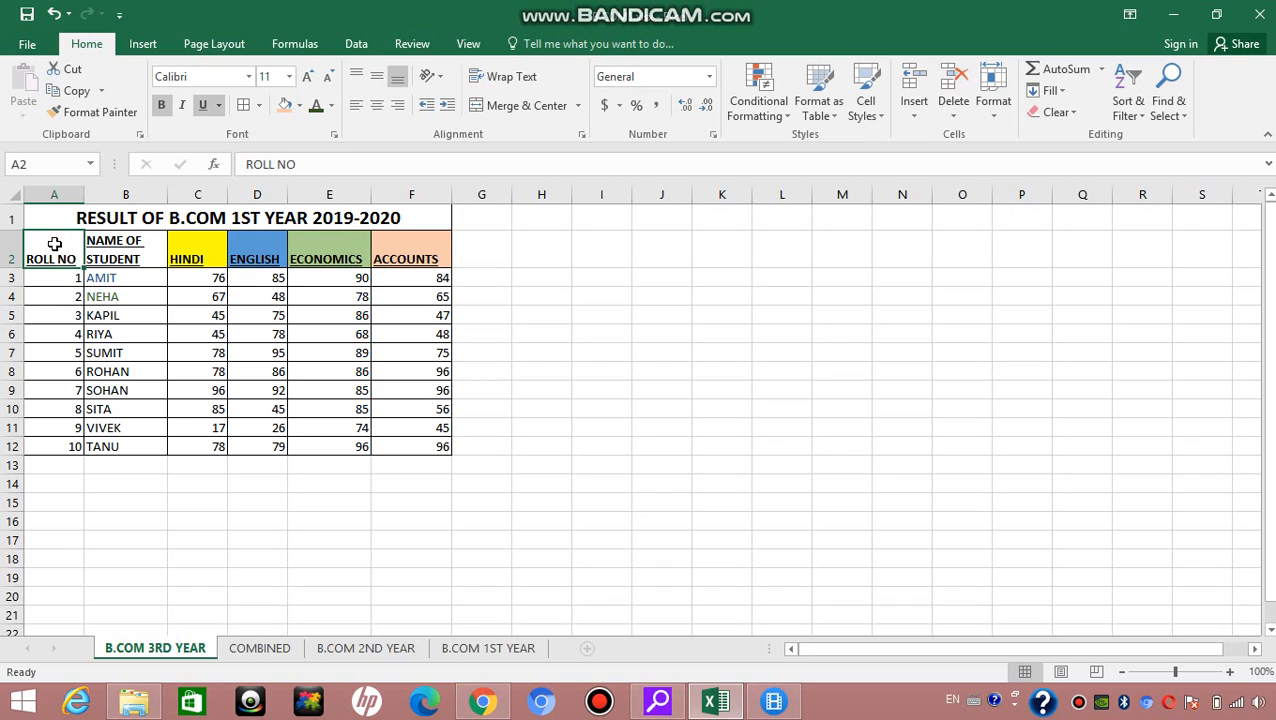
left_click(357, 79)
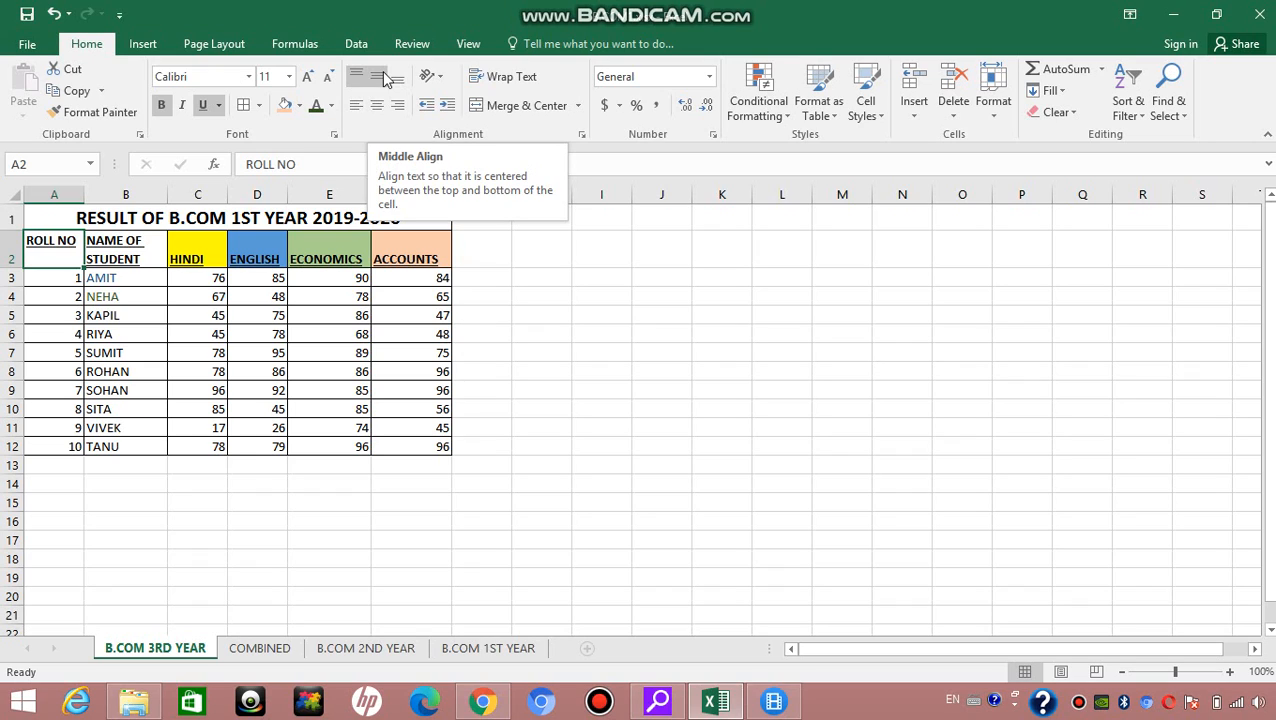
left_click(380, 78)
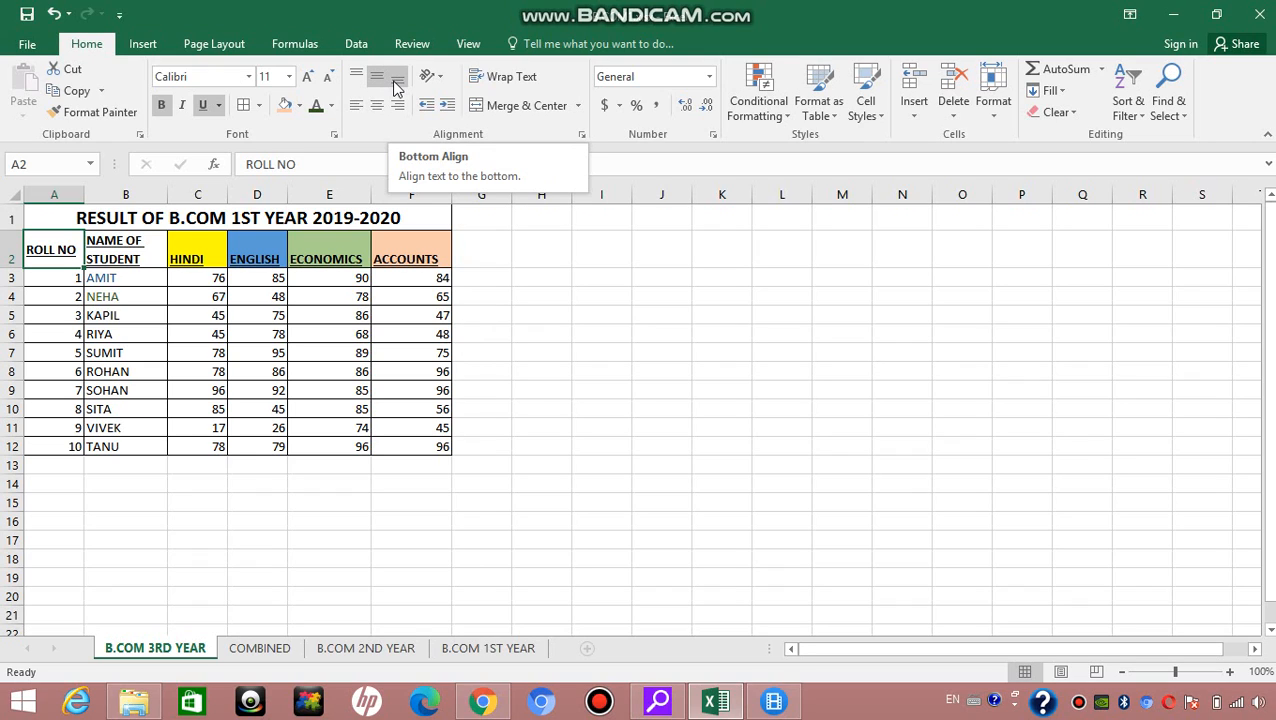
left_click(397, 88)
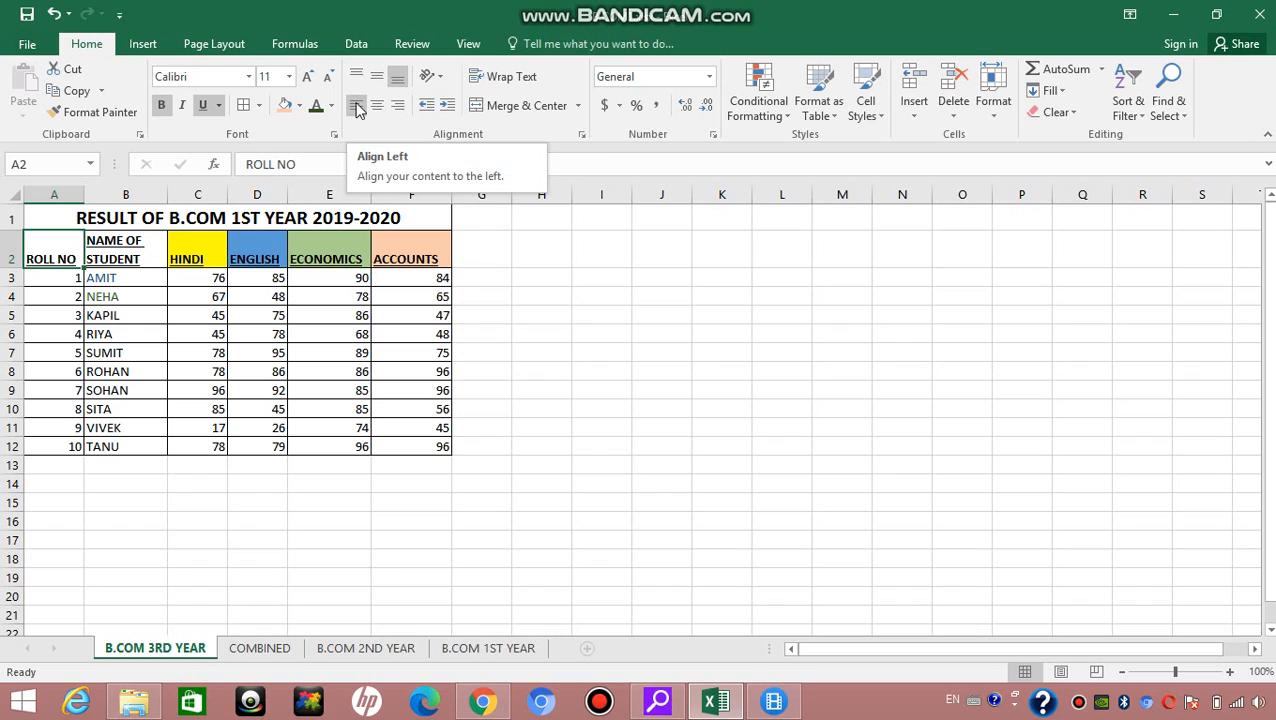
Step: Try left, center and right horizontal alignment on the ROLL NO header cell, finishing with Align Left
left_click(357, 108)
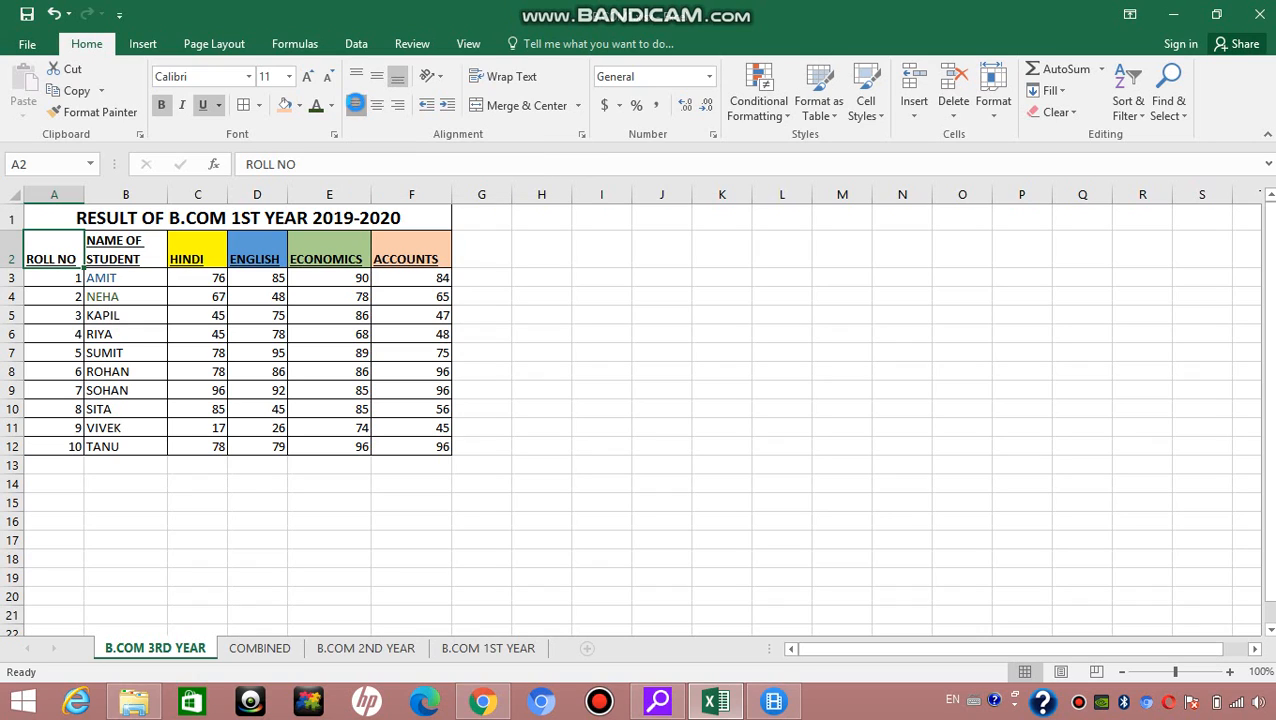
left_click(378, 106)
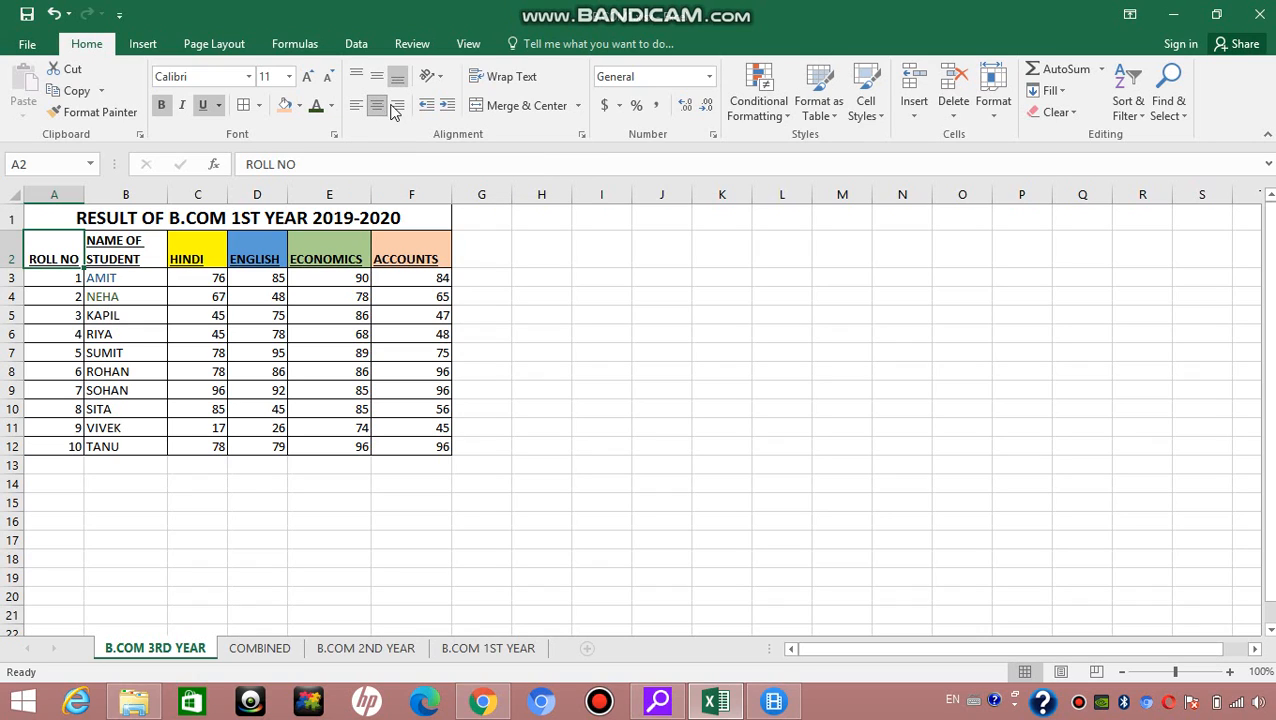
left_click(399, 106)
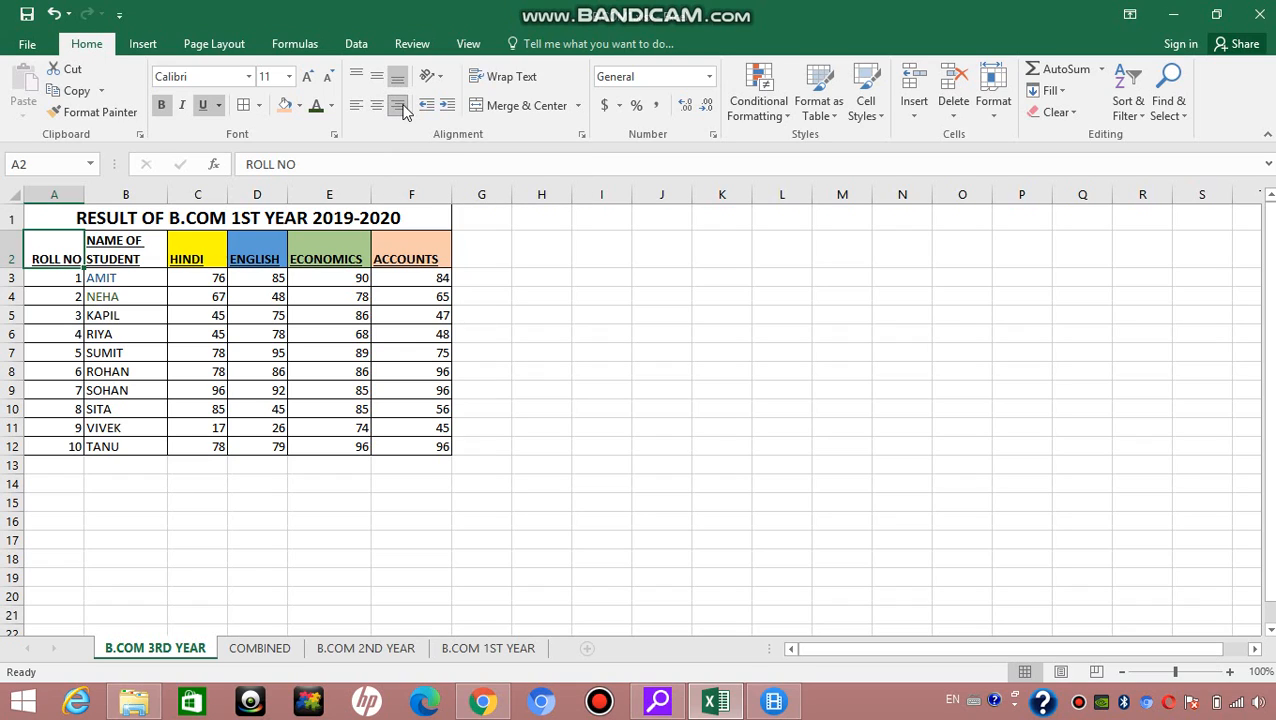
left_click(378, 108)
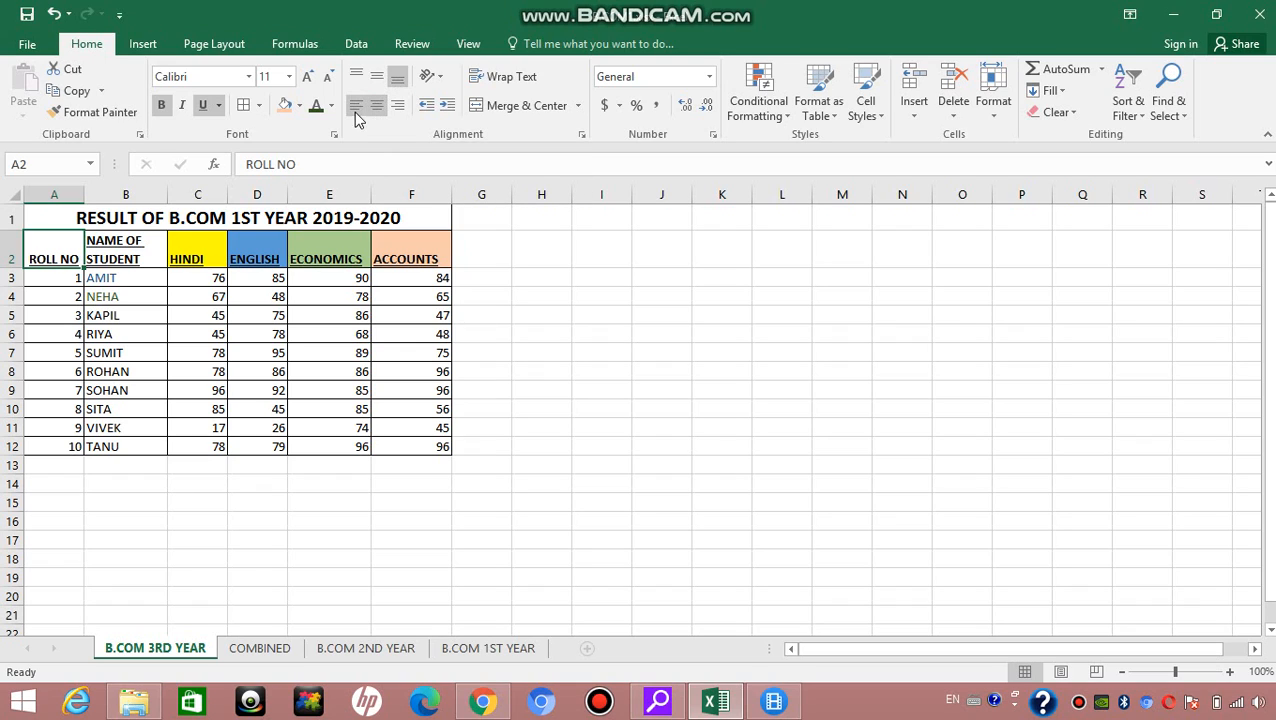
left_click(355, 108)
Step: Try the Angle Counterclockwise, Angle Clockwise and Vertical Text orientations on the ROLL NO header cell
left_click(428, 78)
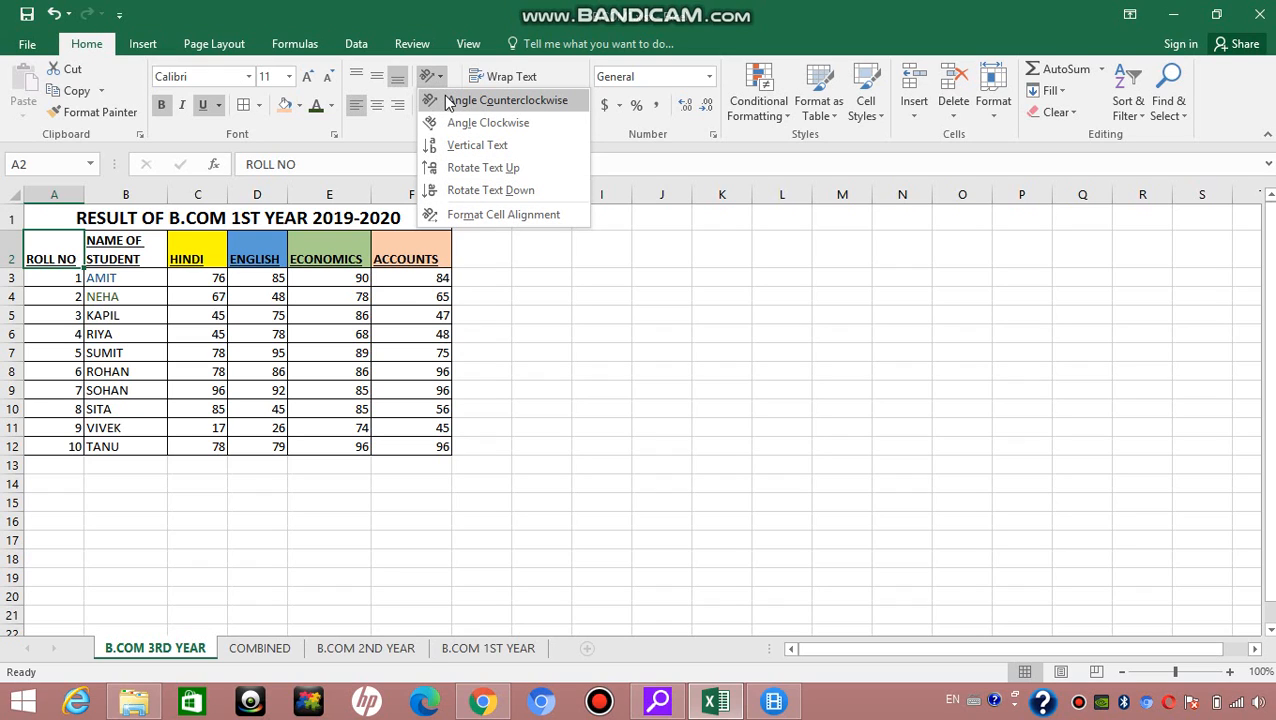
left_click(476, 107)
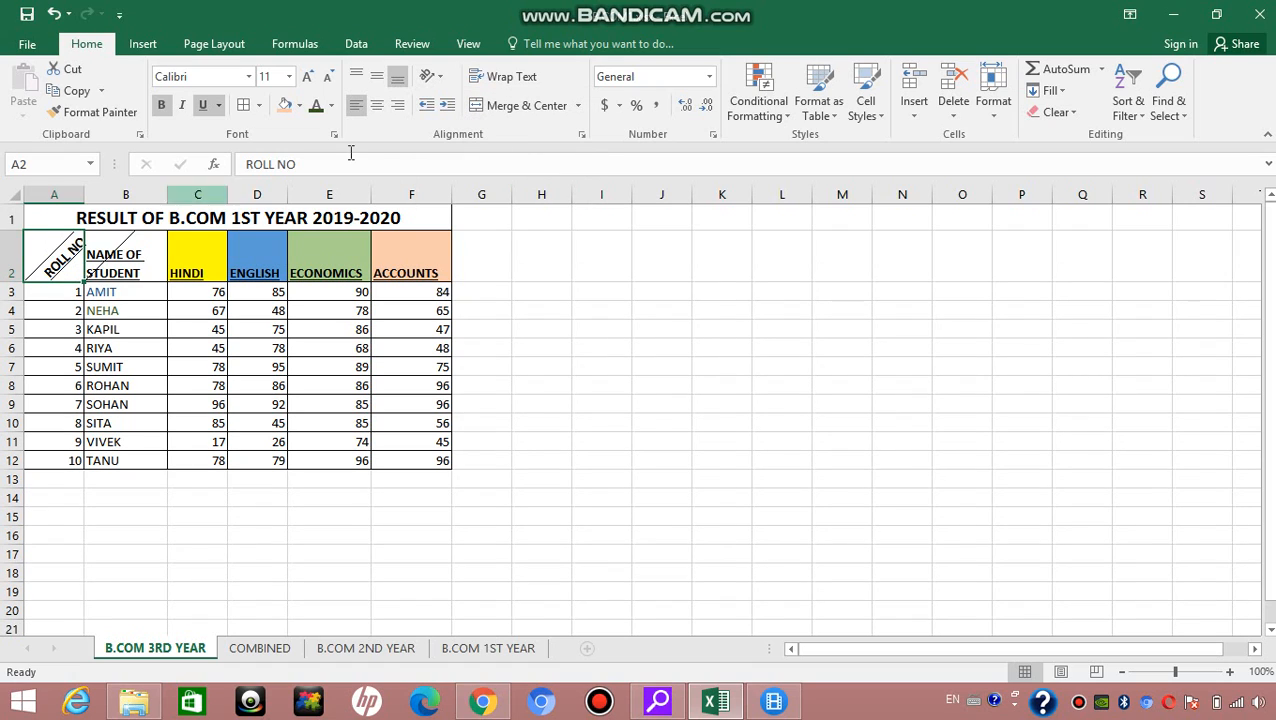
left_click(430, 76)
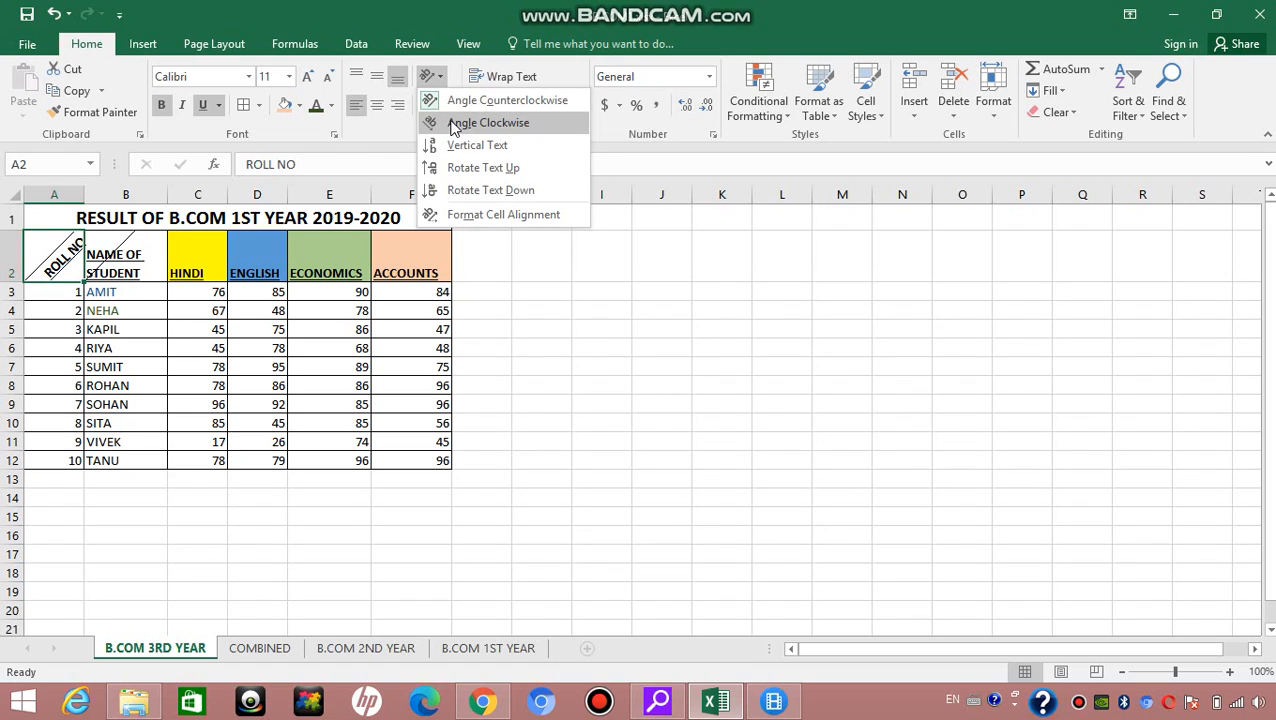
left_click(453, 125)
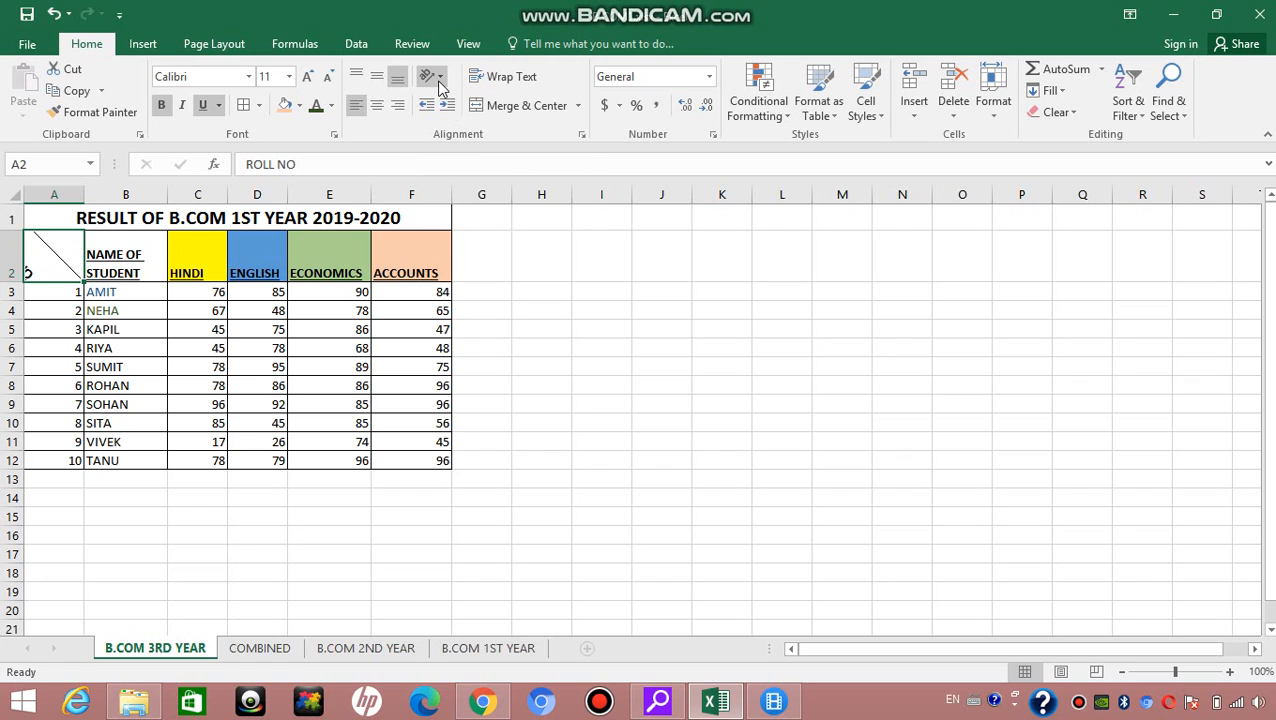
left_click(438, 84)
left_click(456, 143)
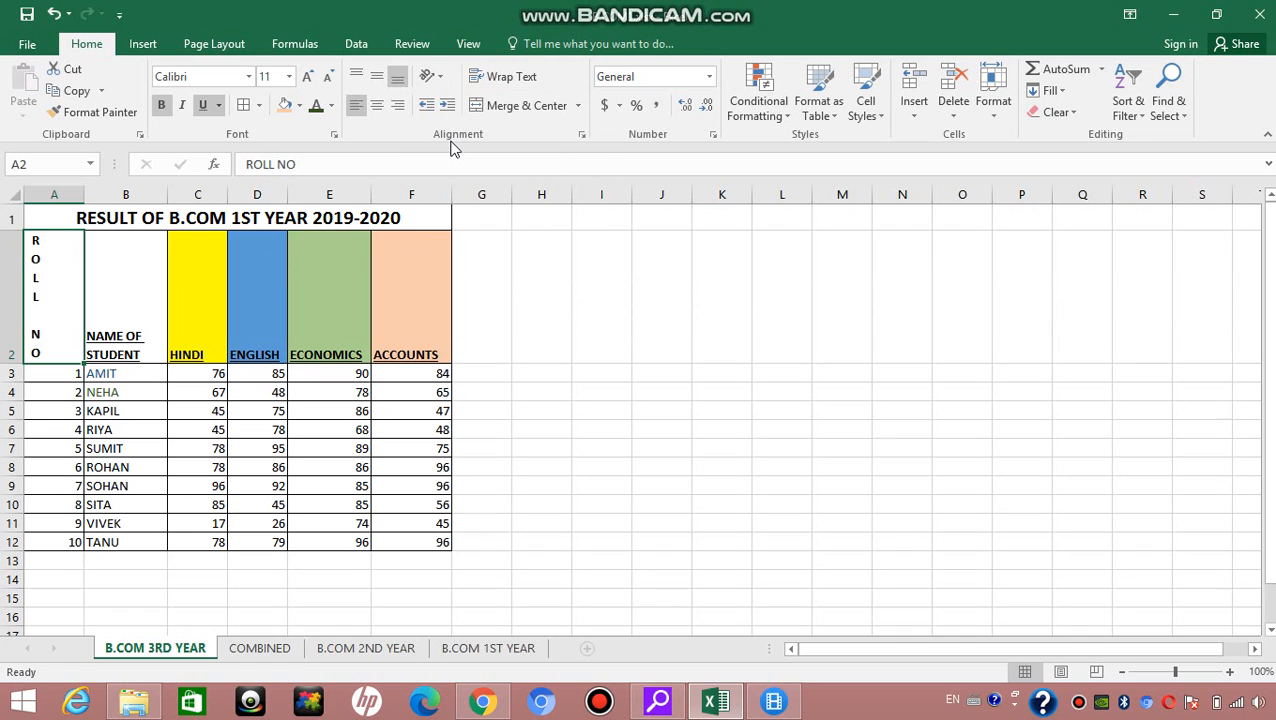
Step: Apply Rotate Text Up to the ROLL NO header, and view its cell alignment settings without changing them
left_click(434, 77)
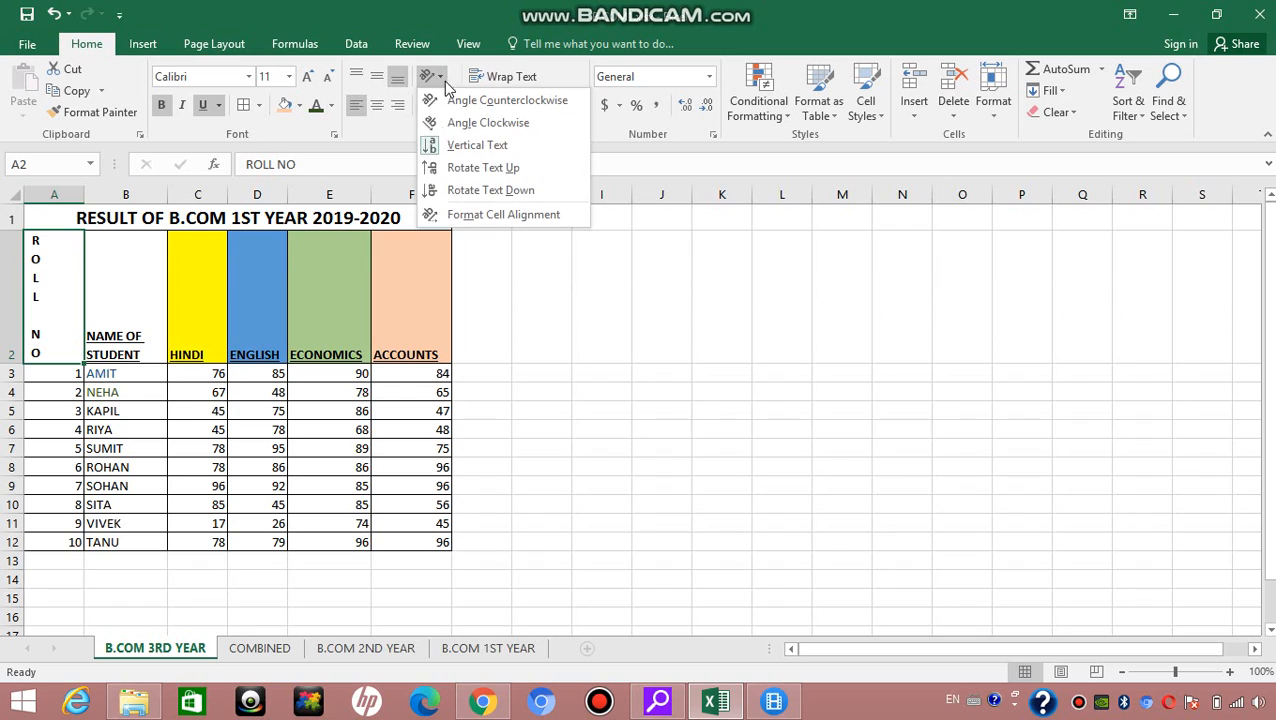
left_click(452, 168)
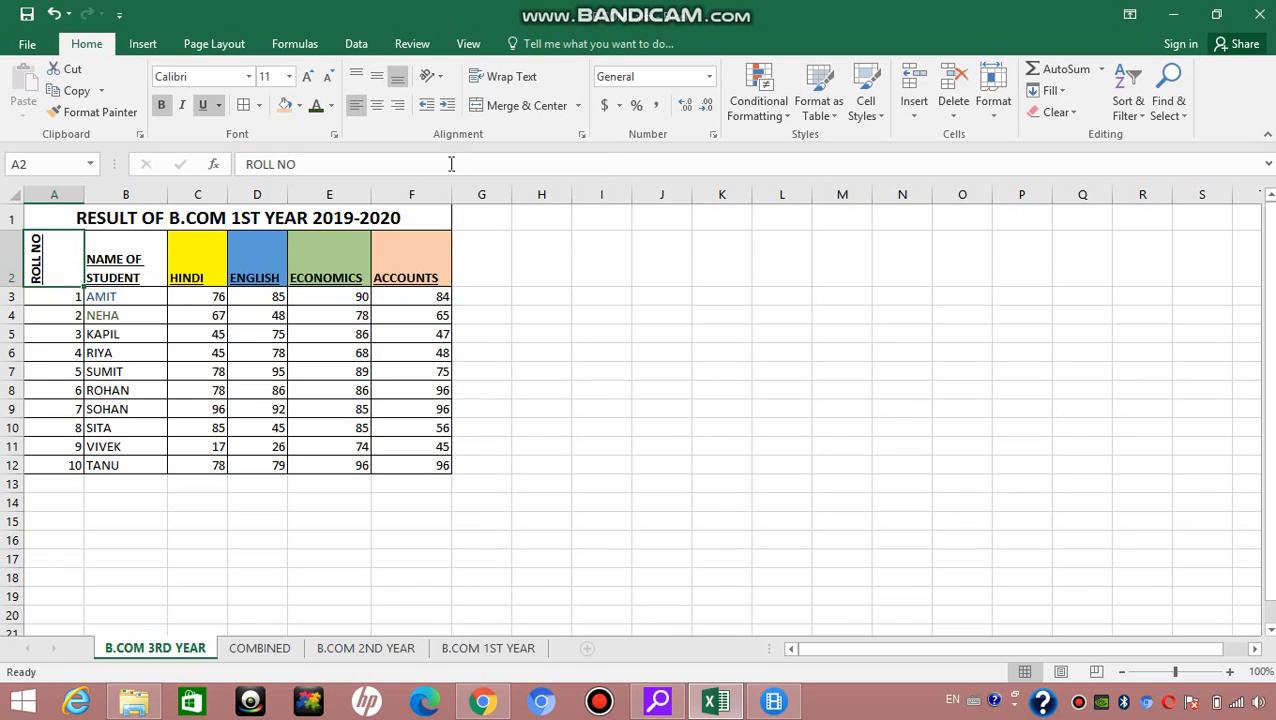
left_click(432, 77)
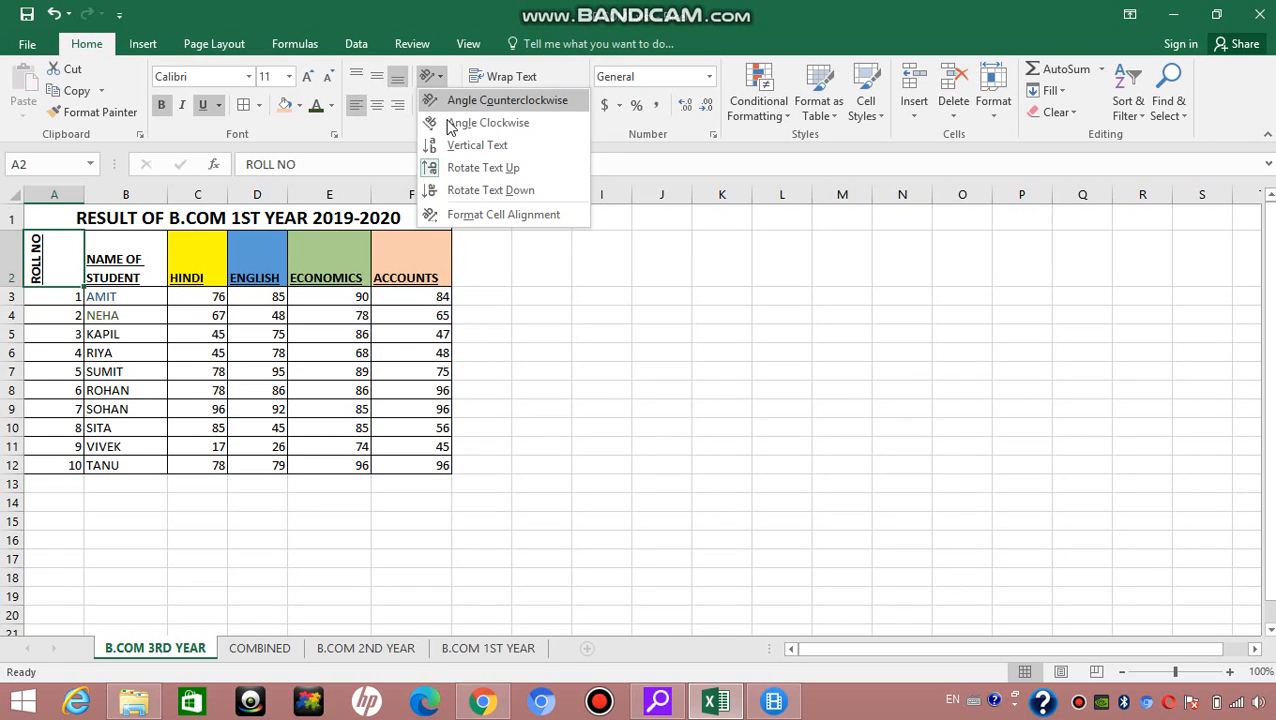
left_click(466, 218)
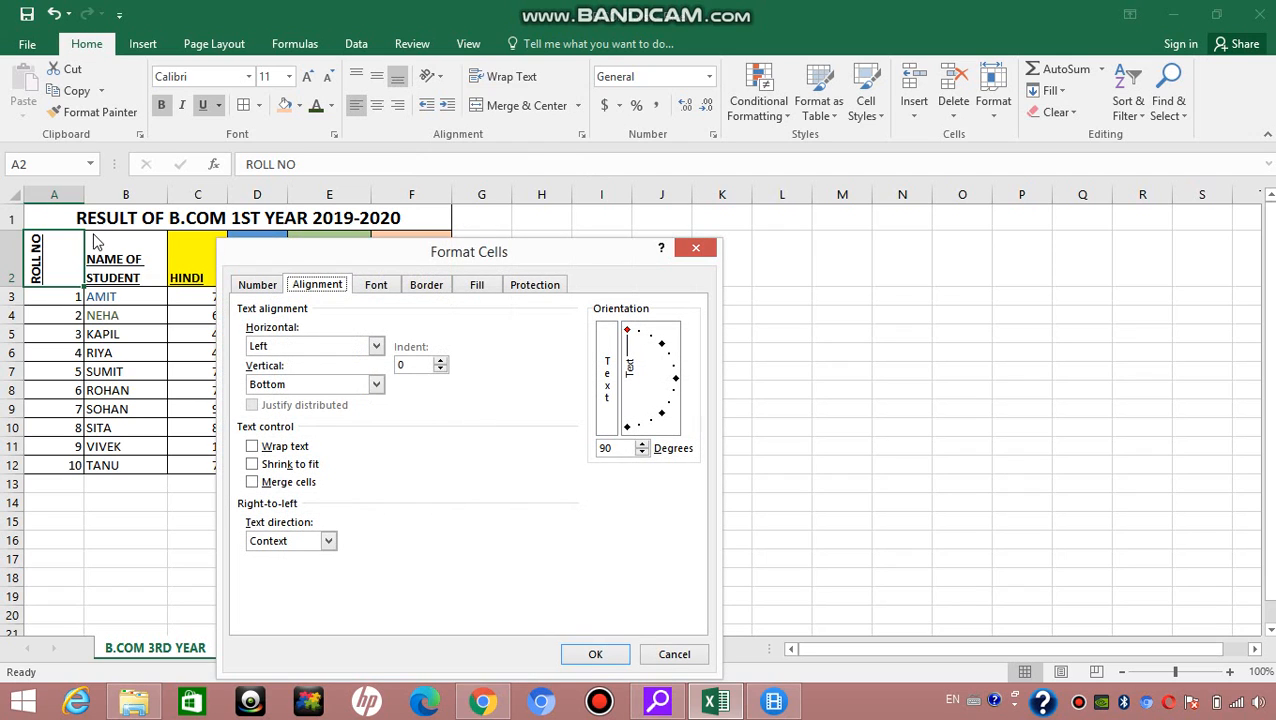
left_click(700, 248)
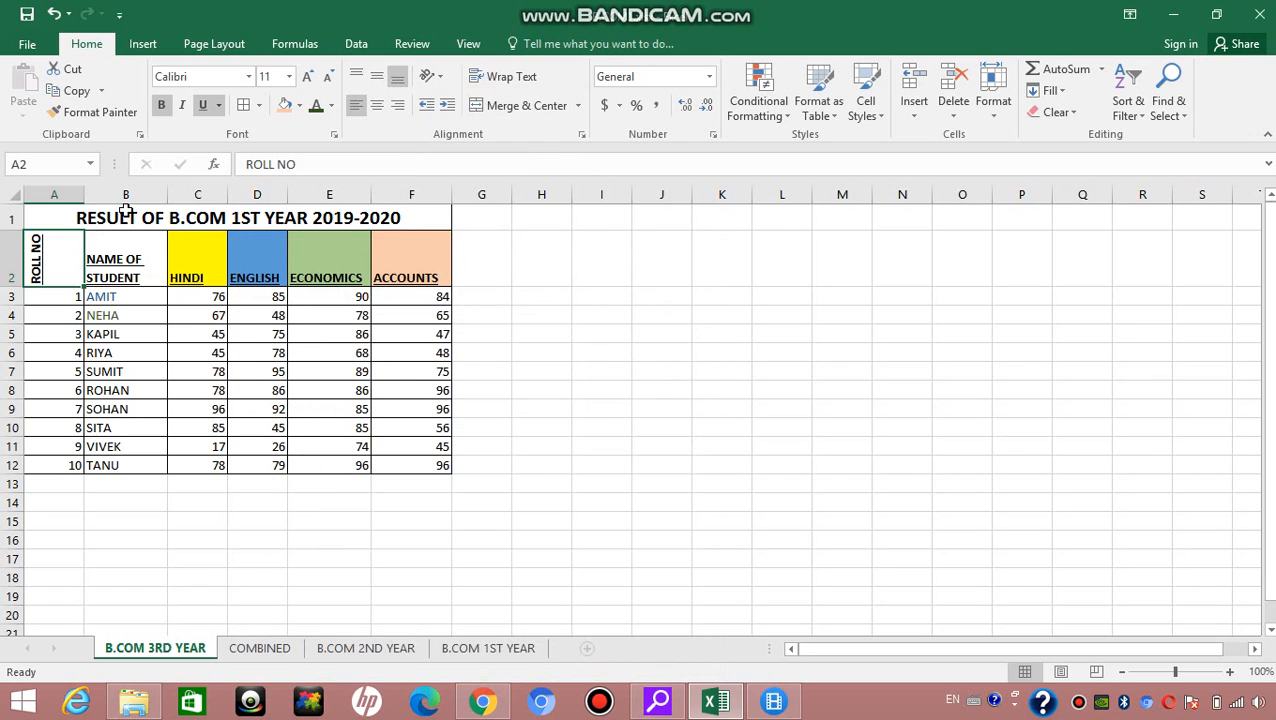
Step: Undo all four text orientation changes made to the ROLL NO header cell
left_click(55, 15)
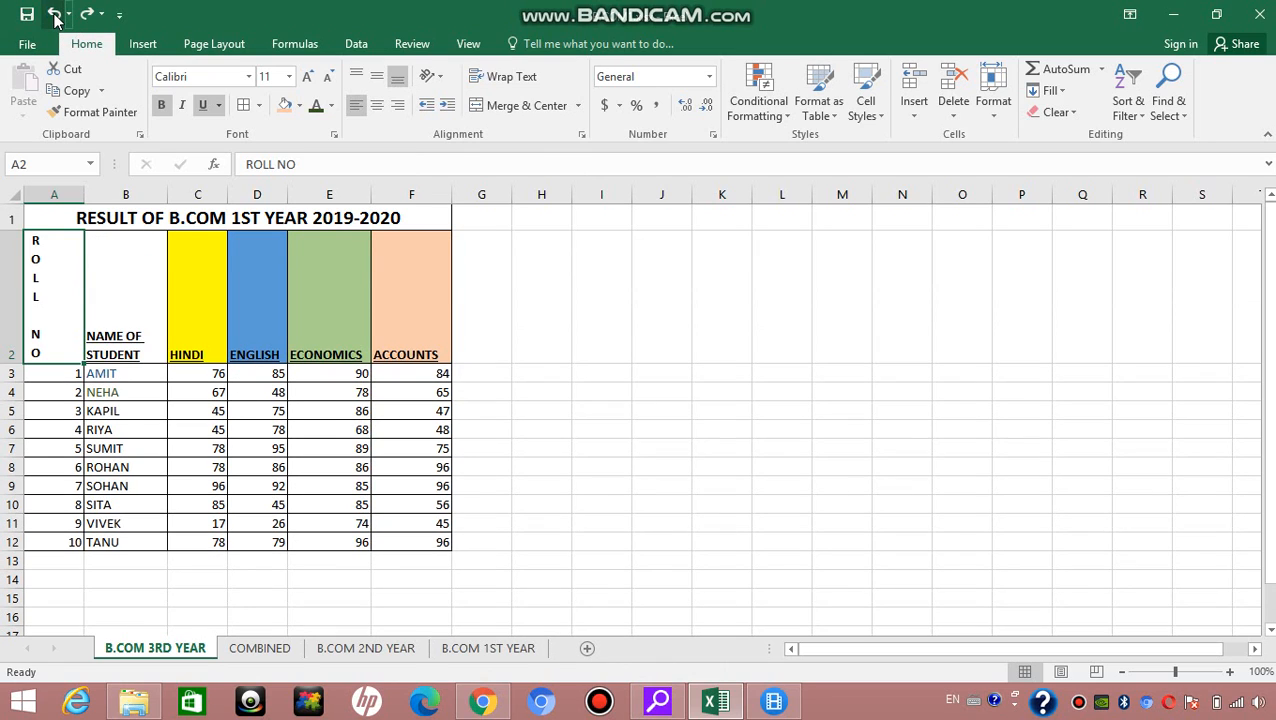
left_click(55, 15)
left_click(55, 15)
left_click(55, 15)
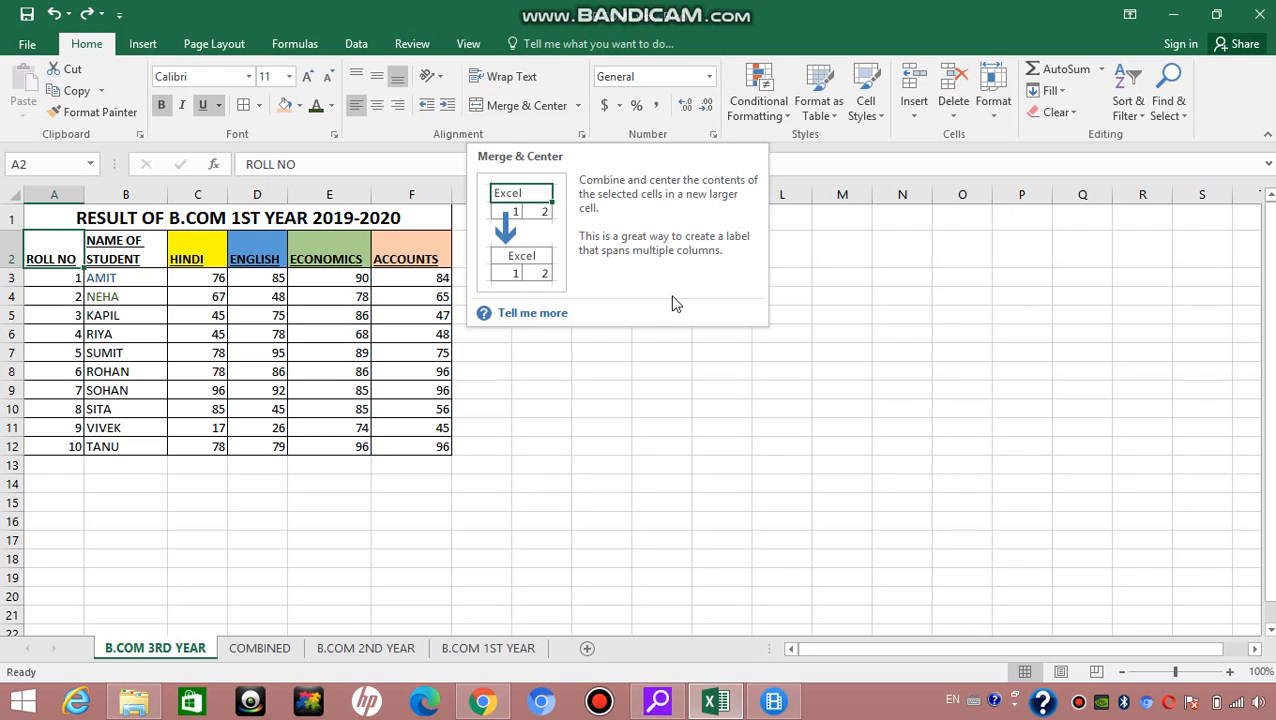
Step: Apply the Accounting number format to the empty cell J11
left_click(648, 427)
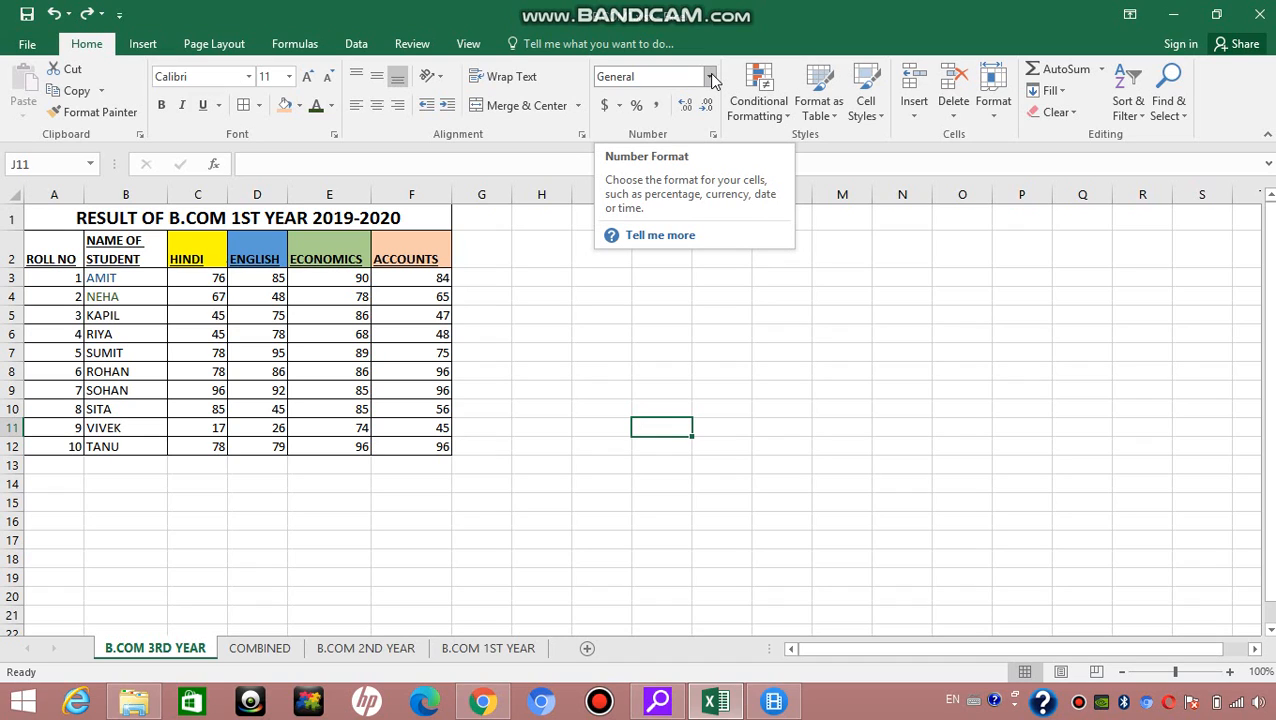
left_click(710, 77)
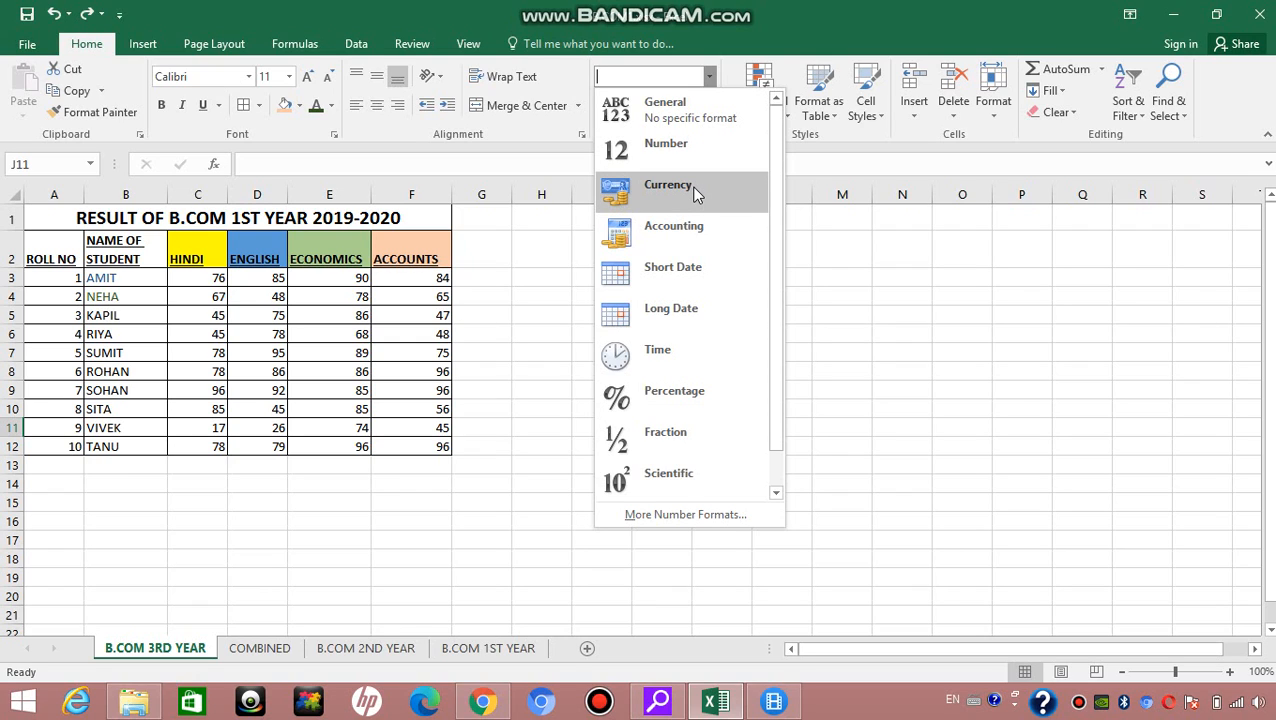
left_click(692, 236)
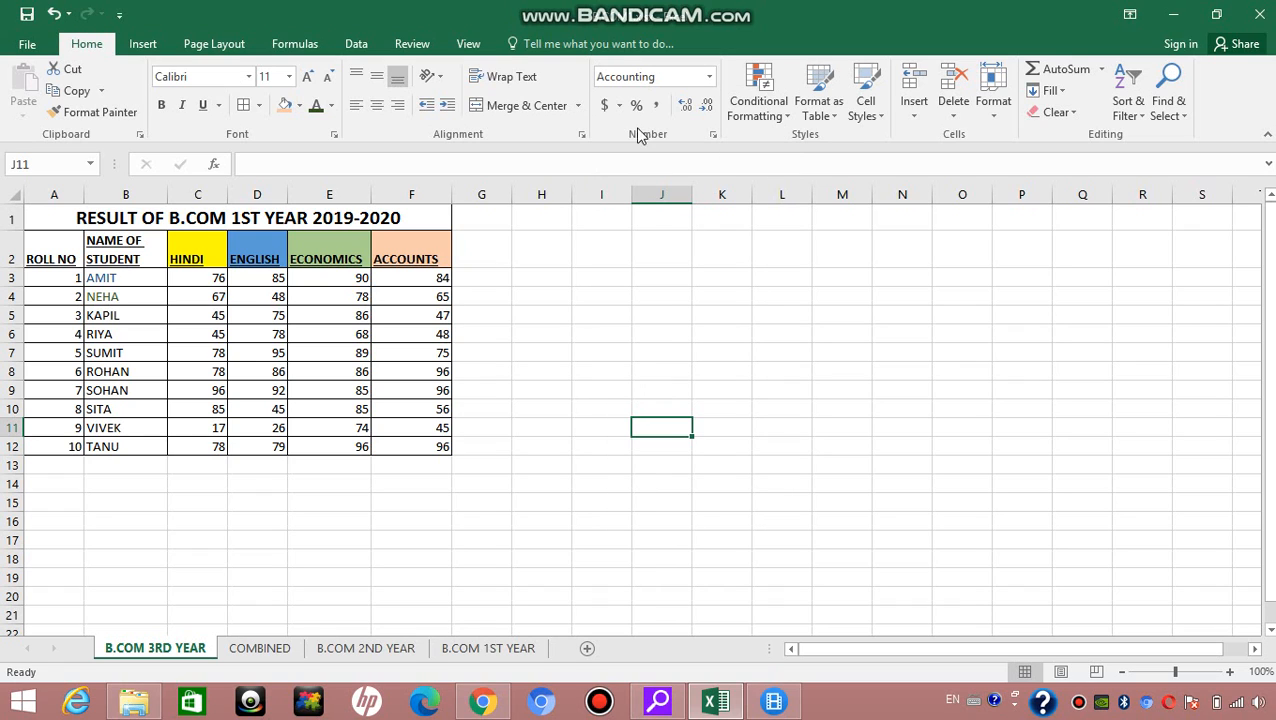
Step: Browse the remaining number formats down to Text, and set cell J11 back to General
left_click(709, 77)
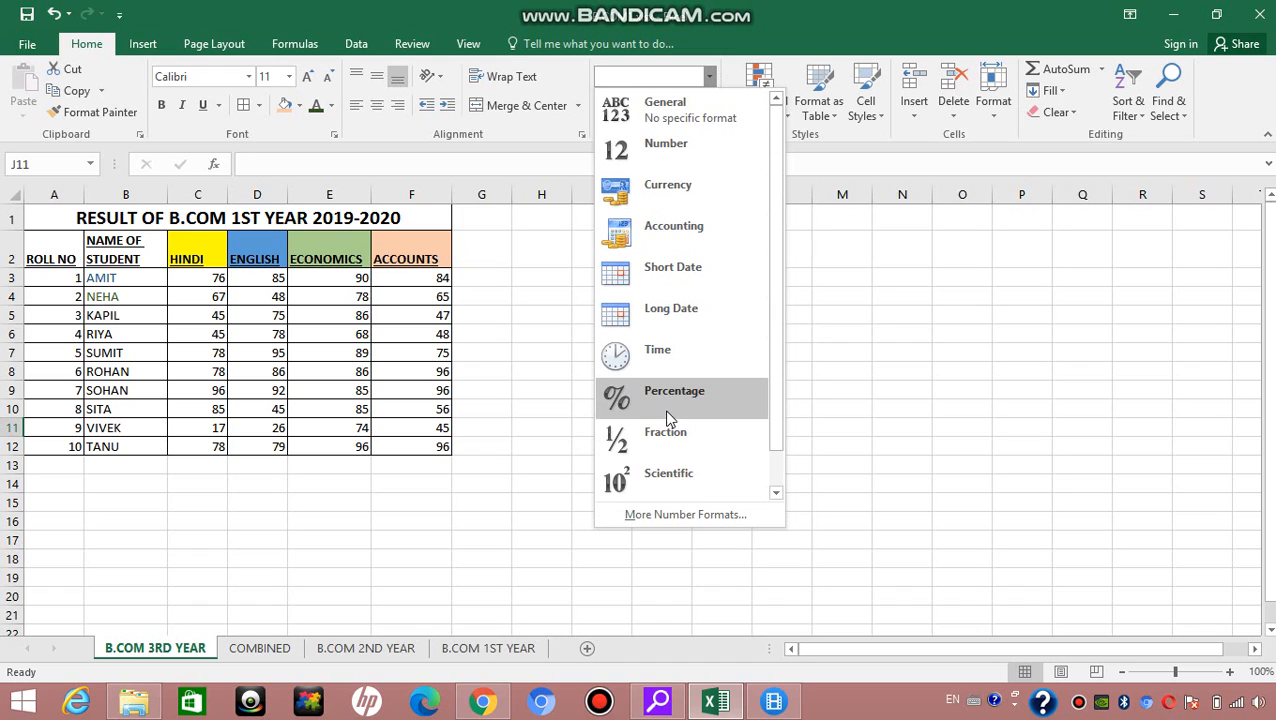
left_click_drag(778, 444, 770, 503)
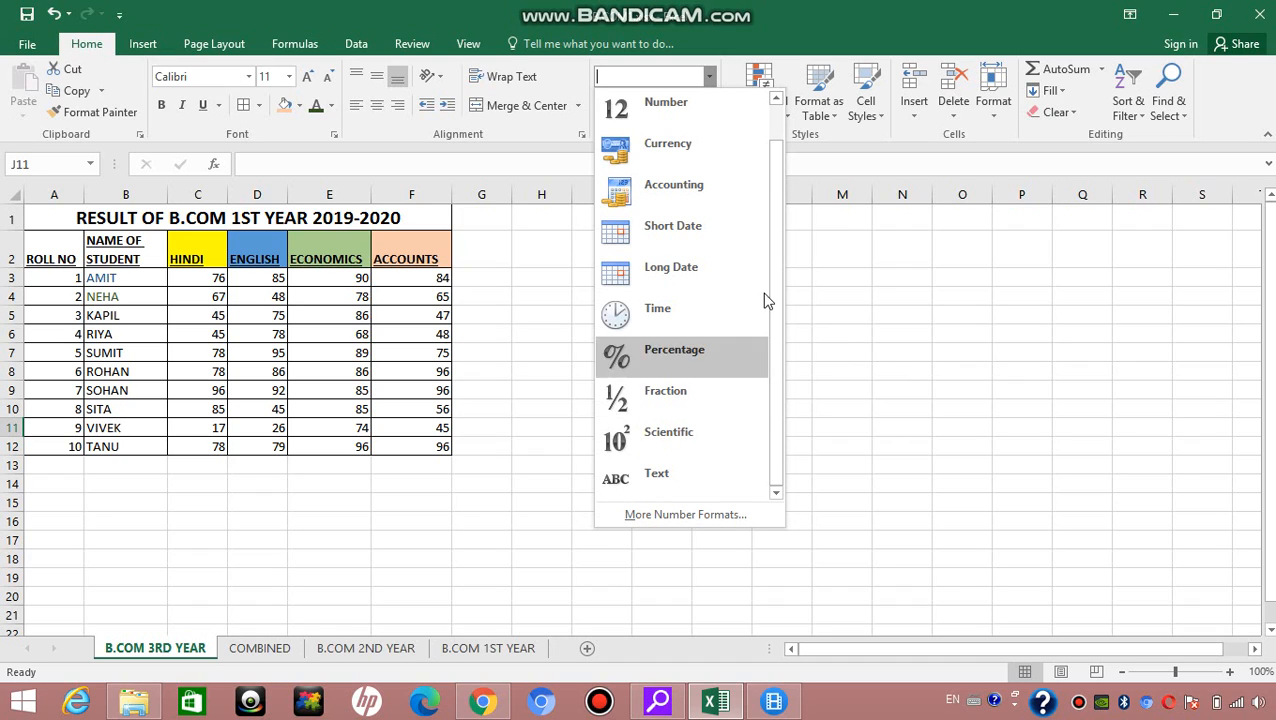
left_click(763, 203)
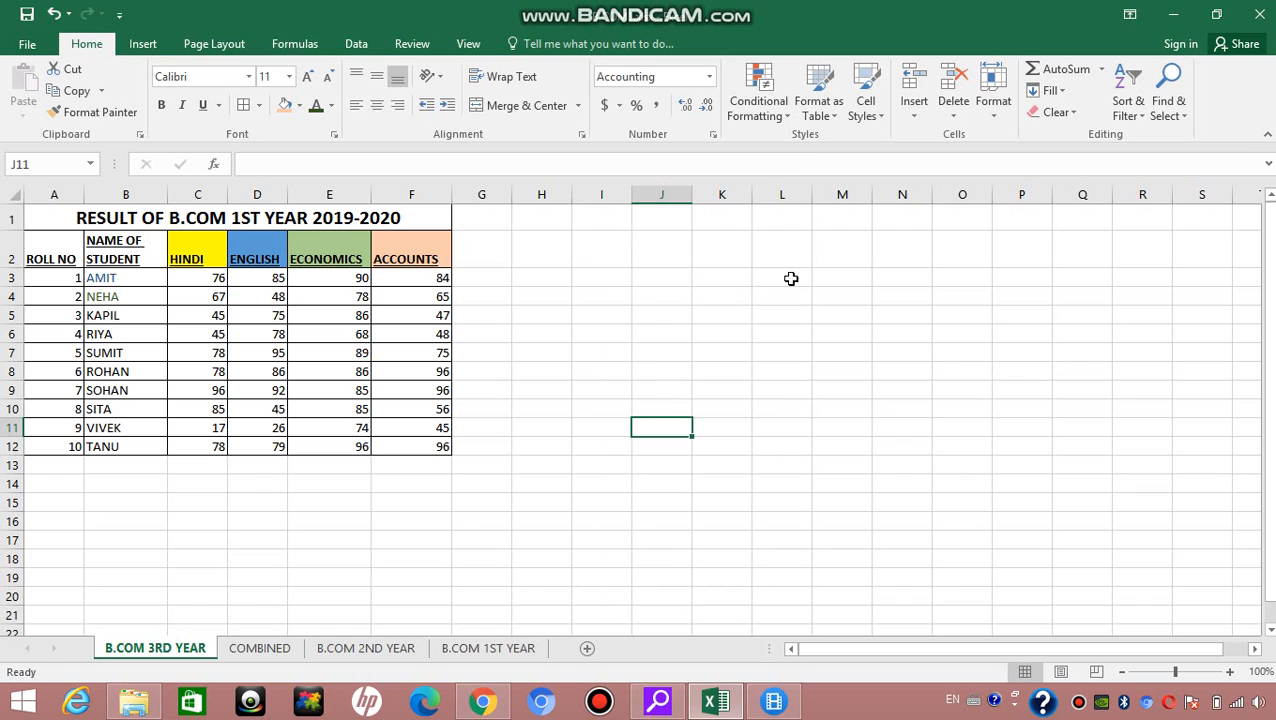
left_click(711, 79)
left_click(694, 112)
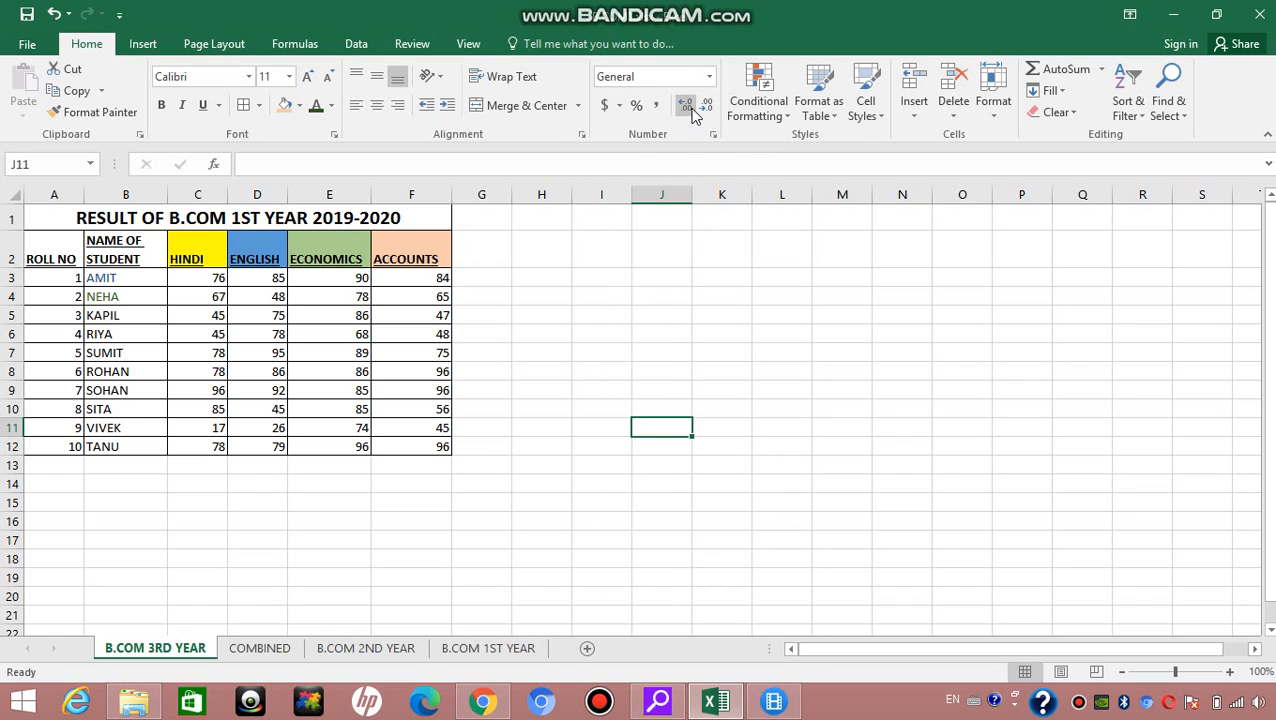
Step: View the currency choices for the accounting format and the More Accounting Formats settings without applying any
left_click(619, 108)
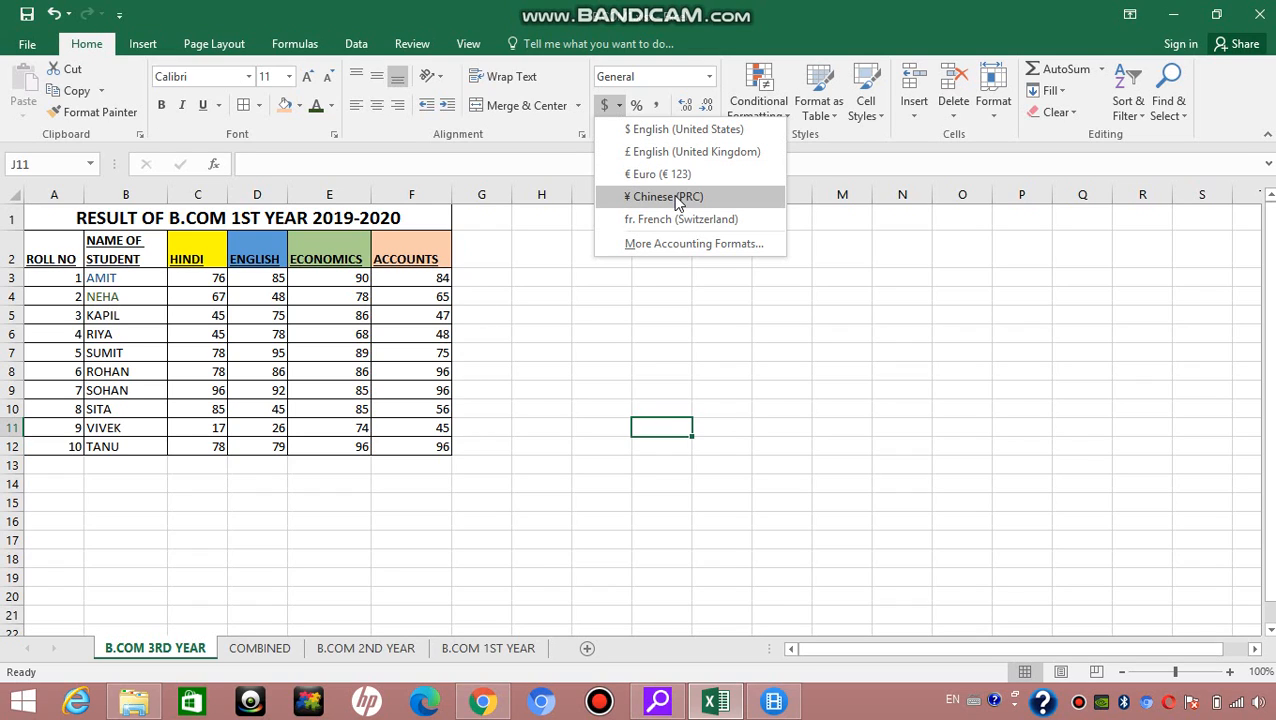
left_click(676, 245)
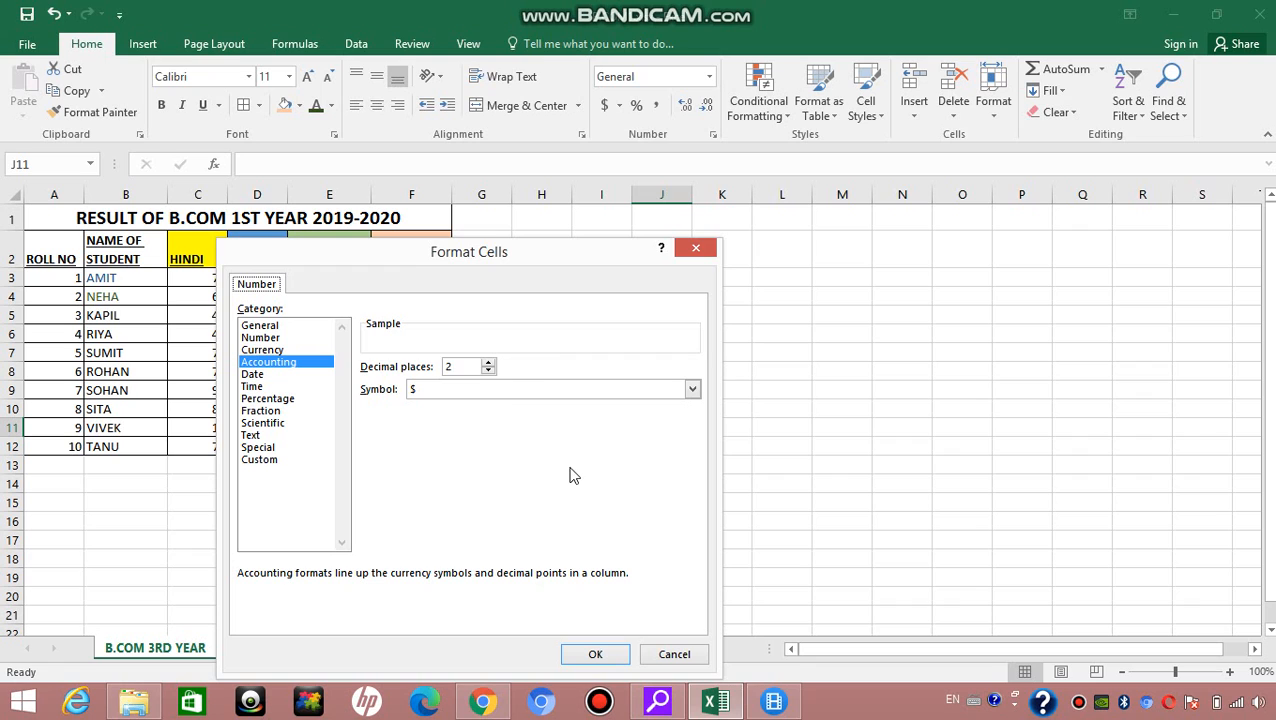
left_click(690, 251)
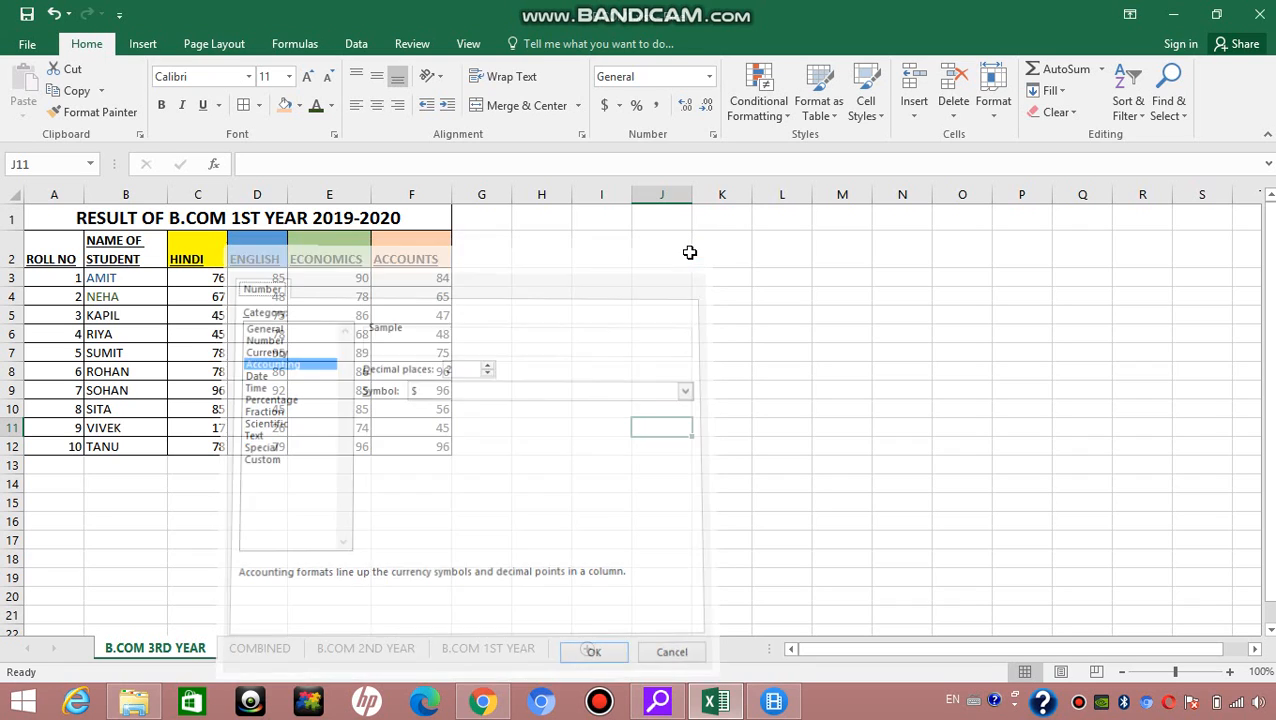
Step: Apply Percent Style to cell J11, then replace it with Comma Style
left_click(638, 103)
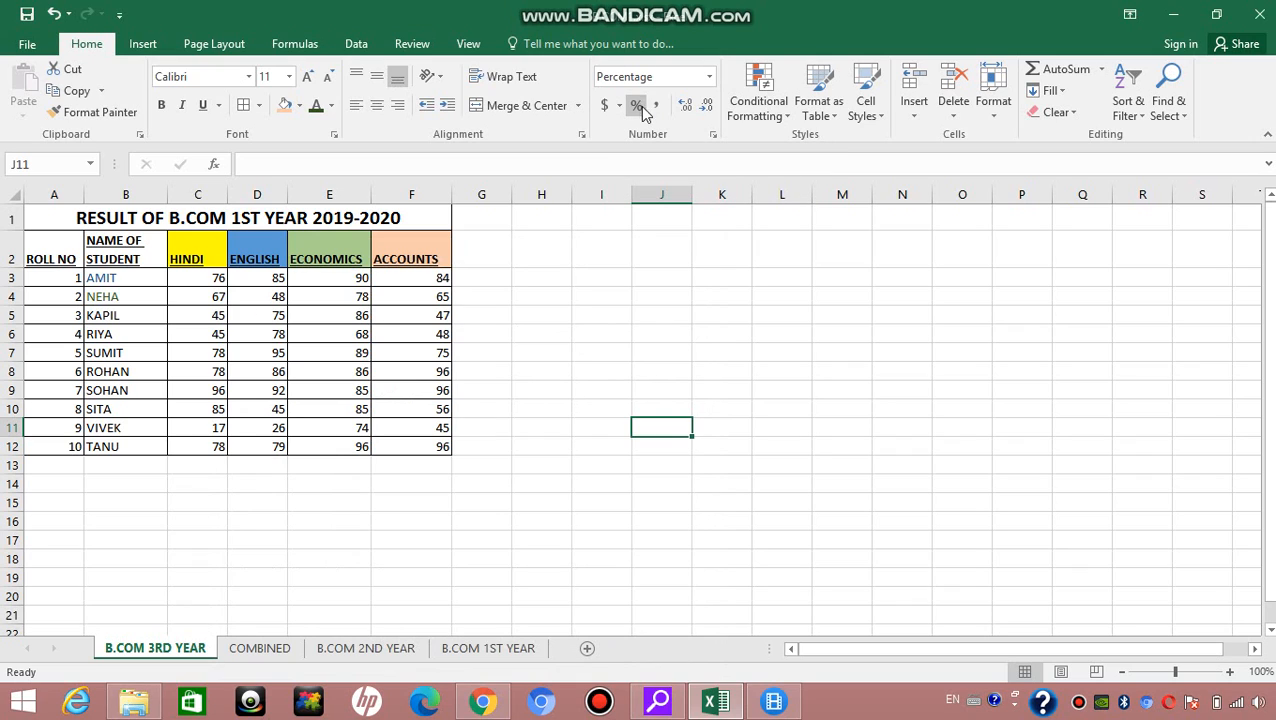
left_click(656, 108)
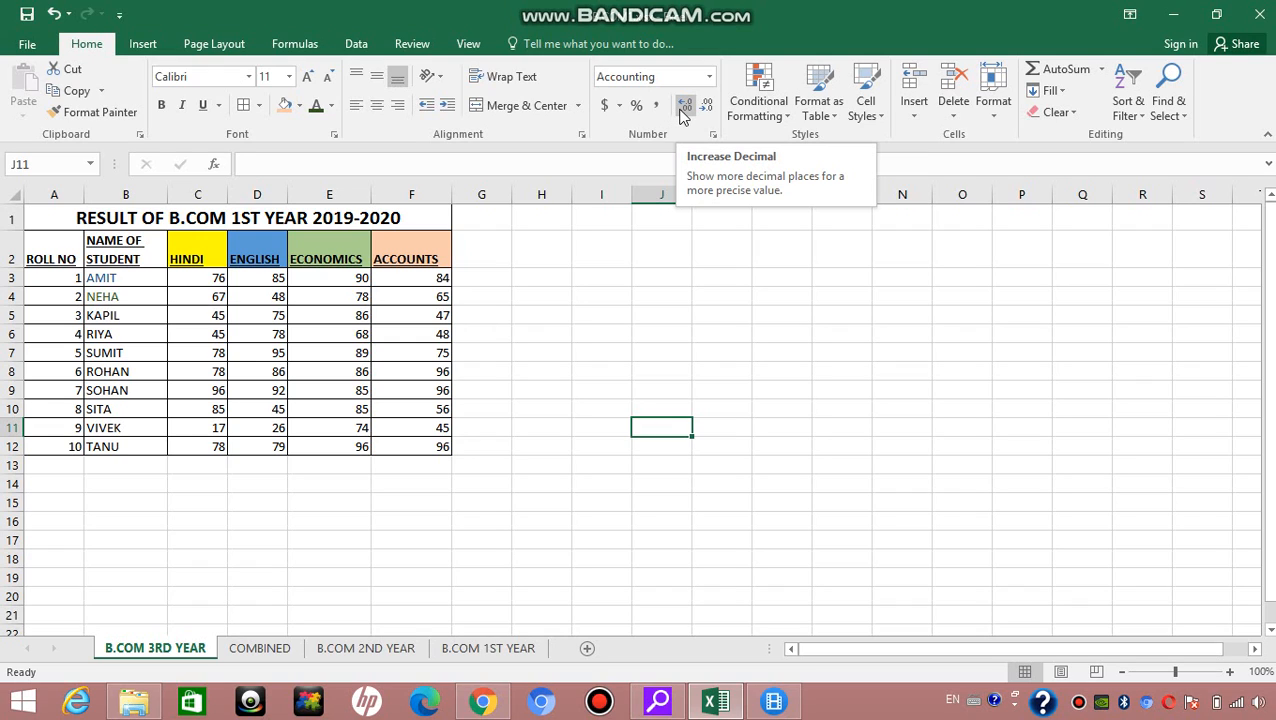
Step: Enter the sample value 2.004 in the empty cell J3
left_click(671, 274)
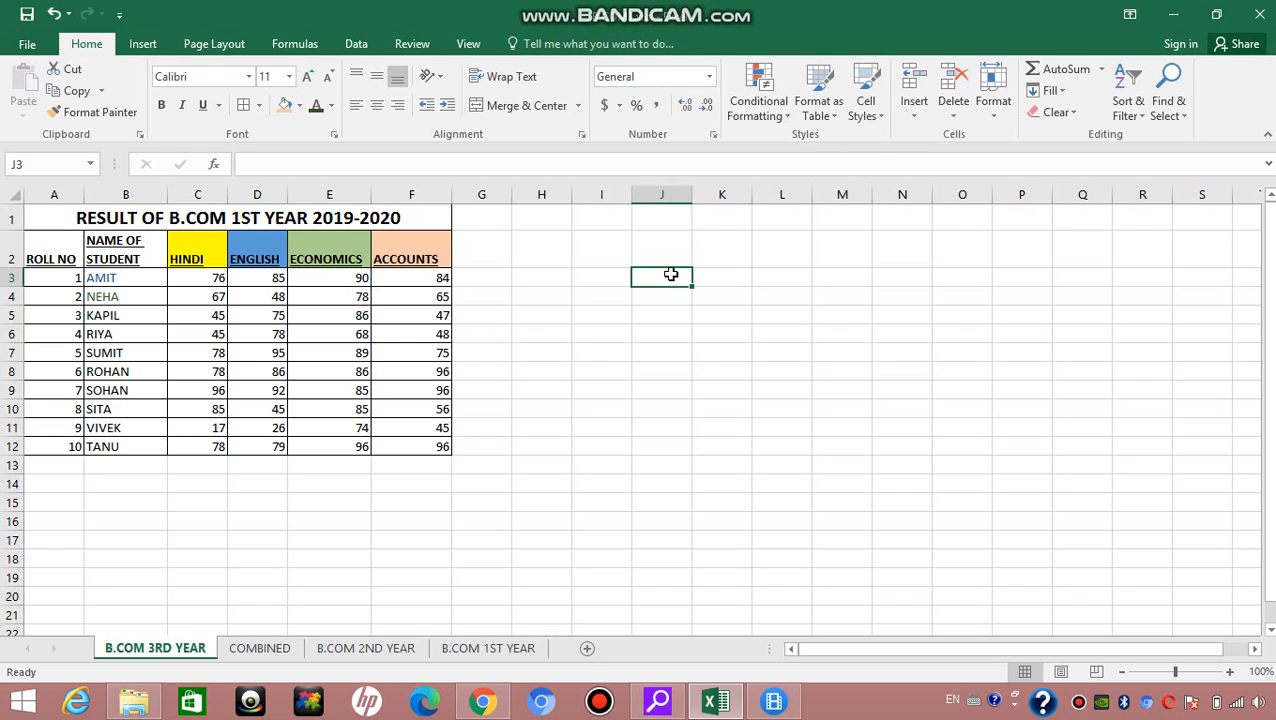
type("20")
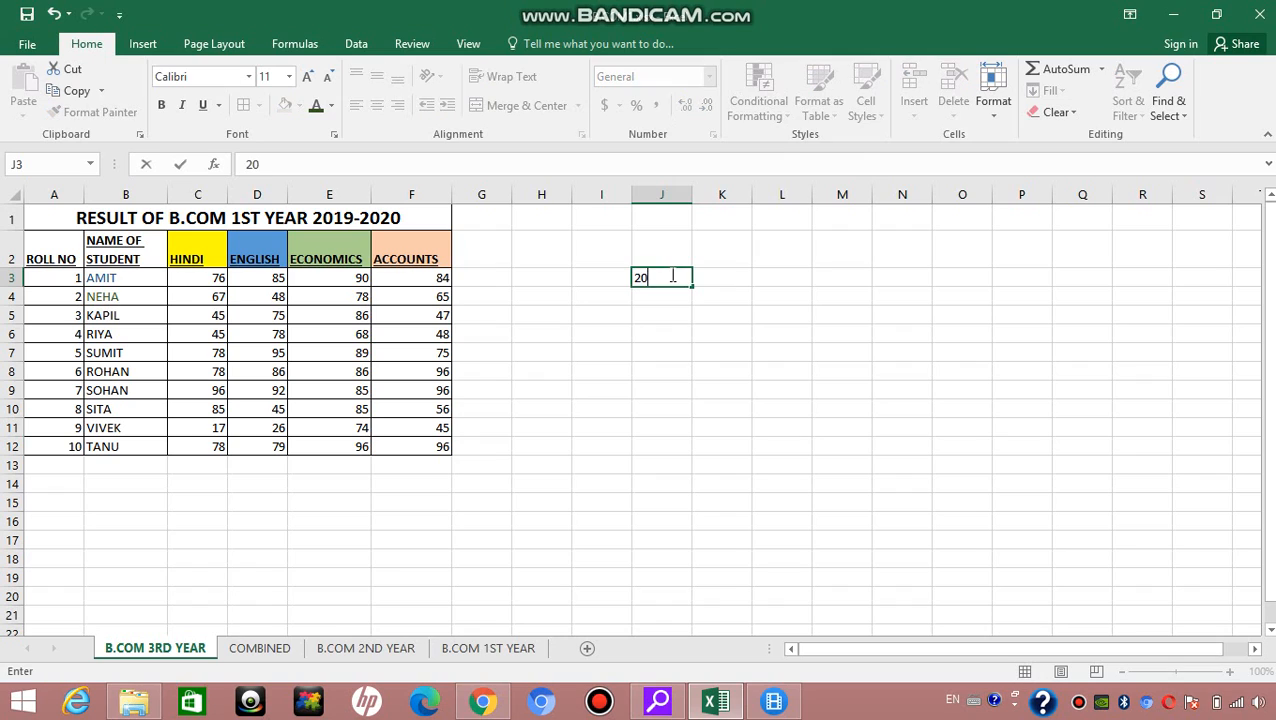
key("BackSpace")
type(".004")
left_click(720, 315)
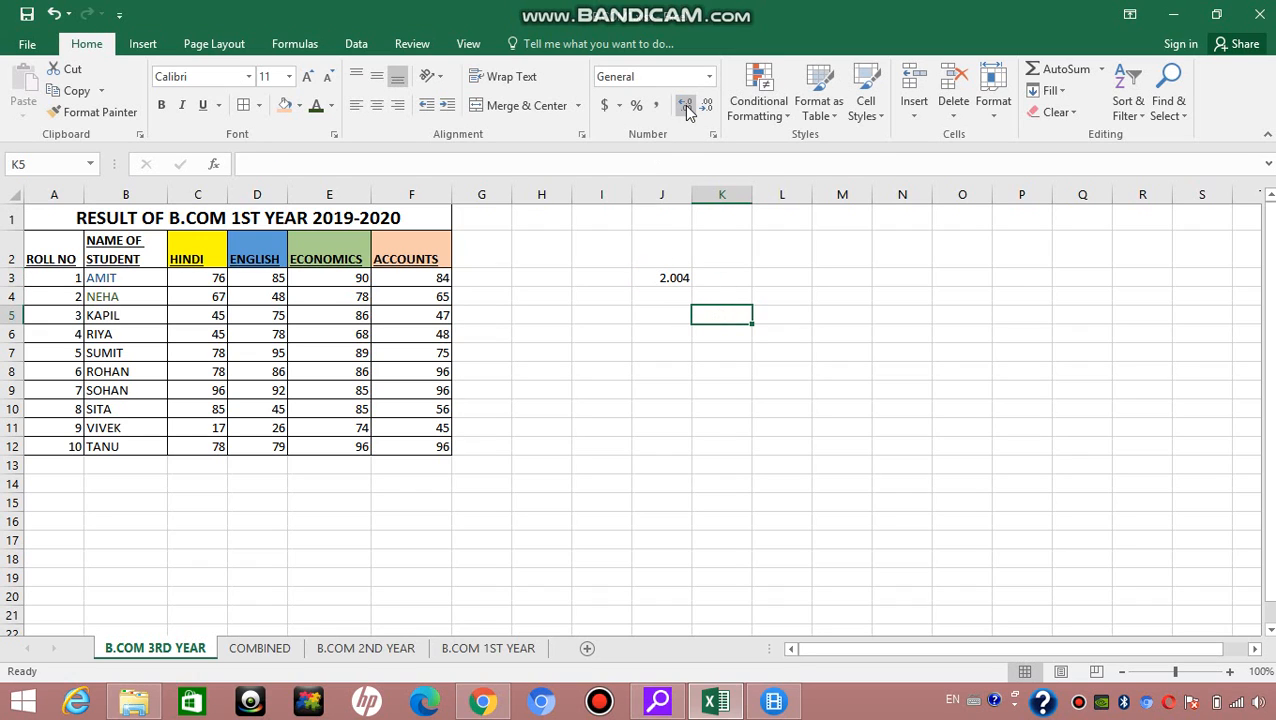
Step: Increase the displayed decimal places of J3 by one, then decrease them four times
left_click(687, 108)
left_click(658, 275)
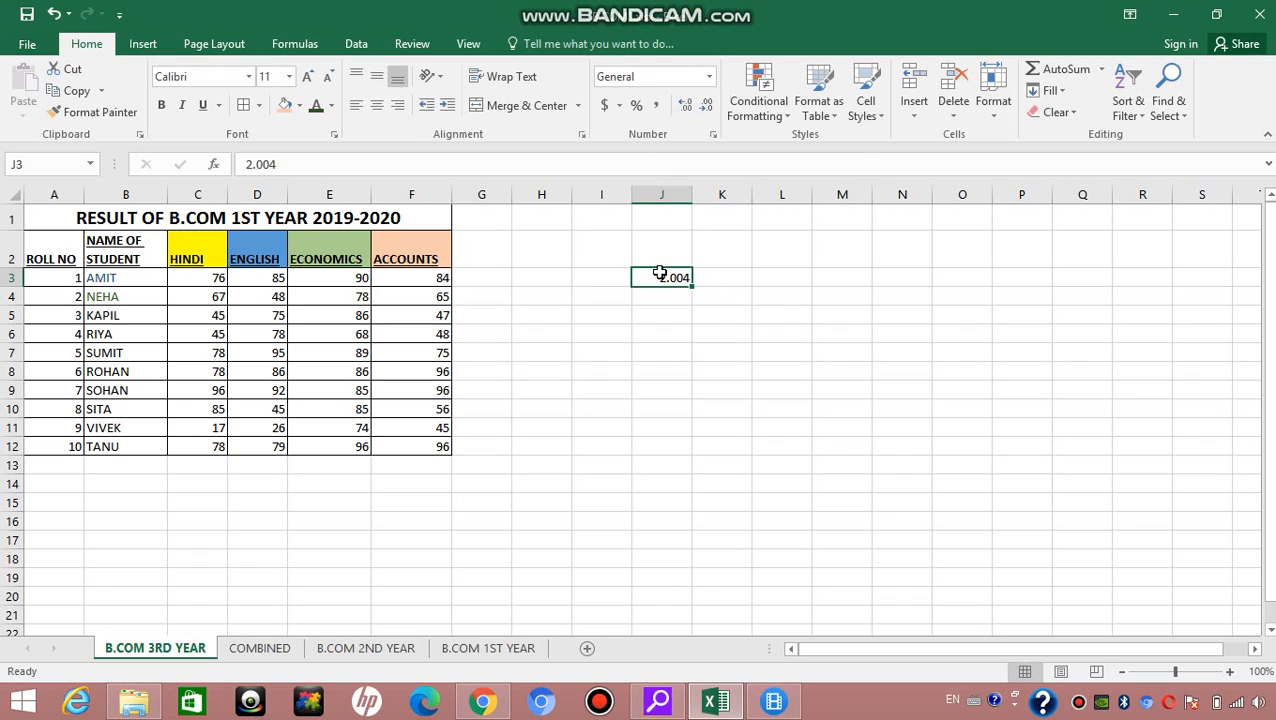
left_click(688, 105)
left_click(708, 106)
left_click(708, 106)
left_click(709, 106)
left_click(709, 106)
left_click(1079, 702)
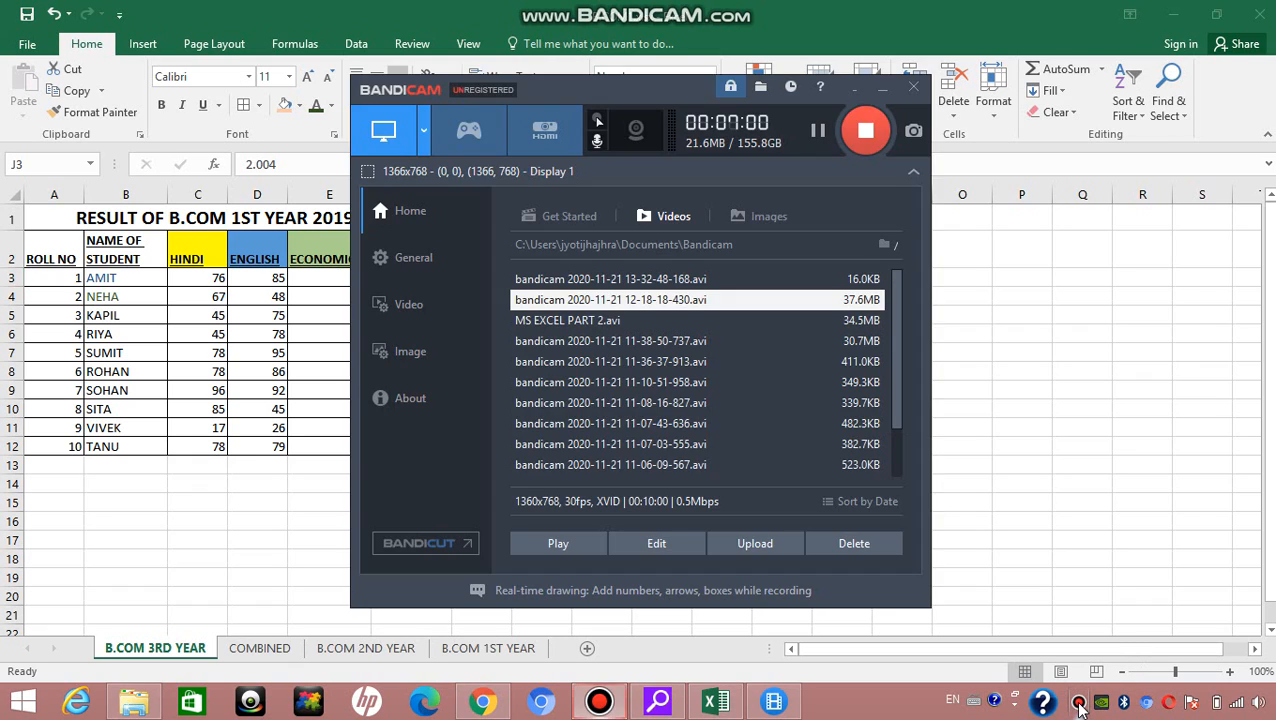